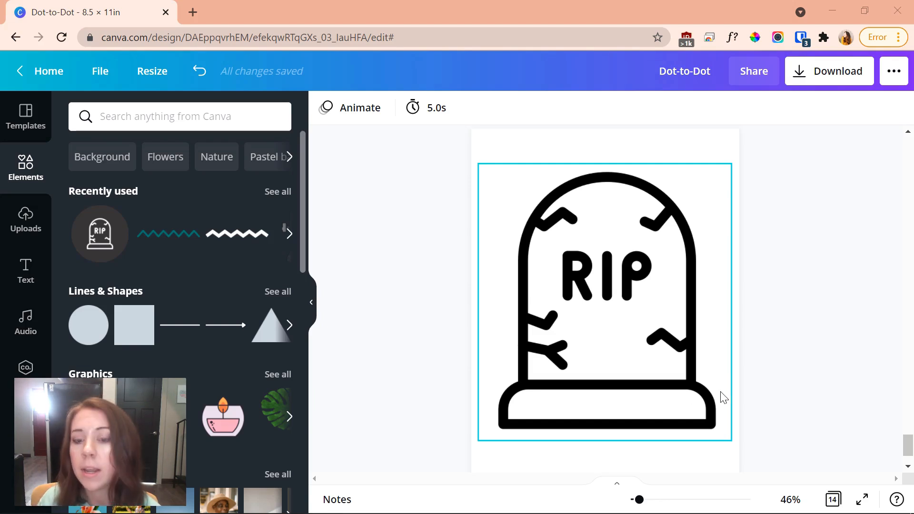
click(135, 120)
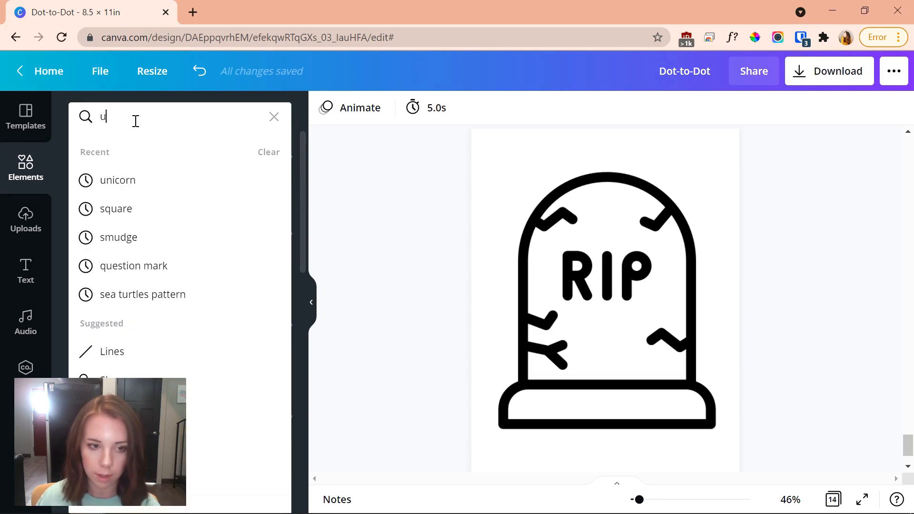
text(unicorn)
key(Return)
scroll(270, 256, down, 10)
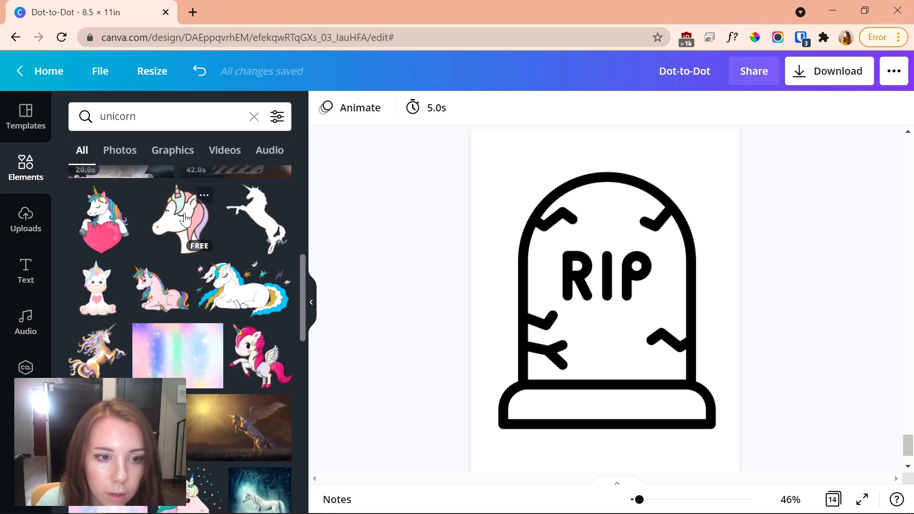
click(185, 220)
drag(608, 302, 639, 315)
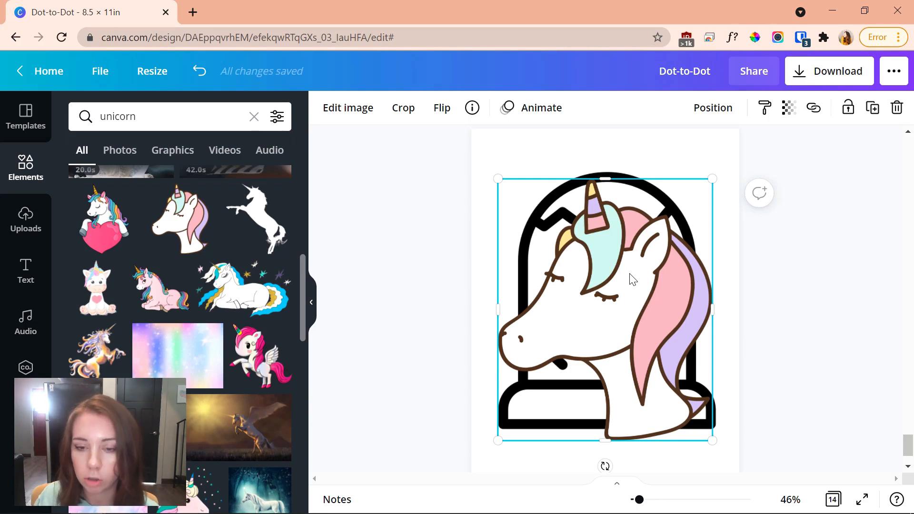
drag(625, 278, 645, 286)
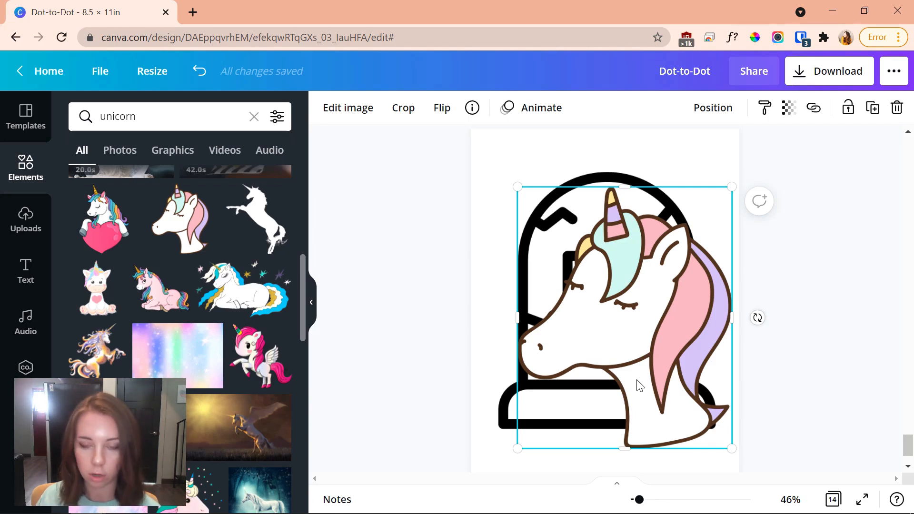
key(Delete)
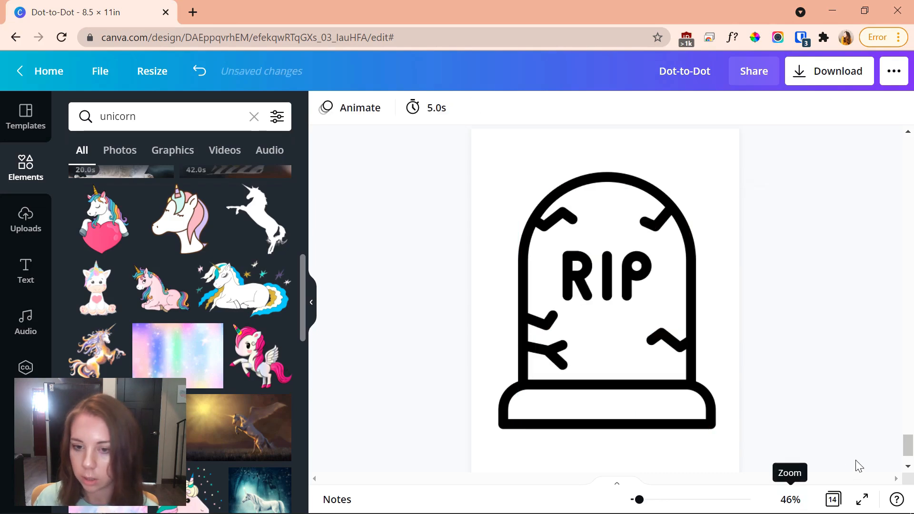
Copy the dot numbered 2 from the dot-to-dot drawing on page 13 and paste it onto the tombstone page, page 14
scroll(828, 426, up, 3)
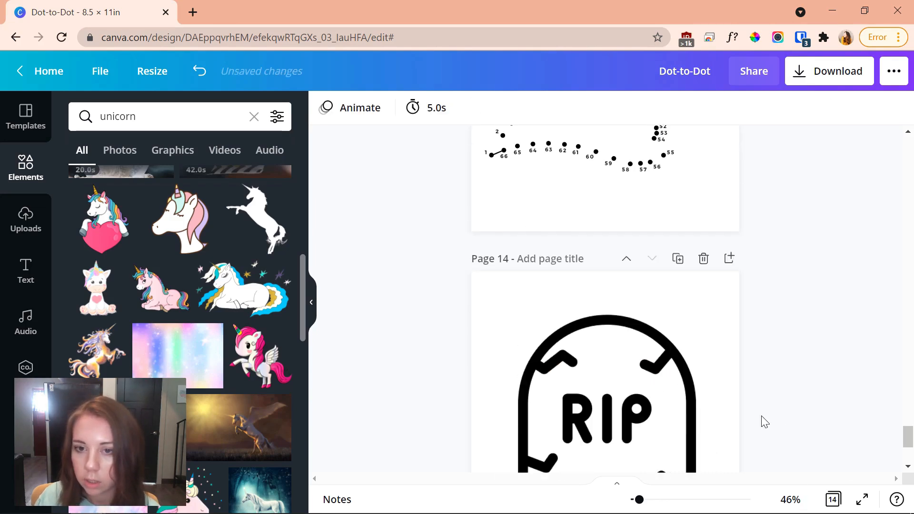
scroll(764, 422, up, 3)
scroll(567, 334, up, 2)
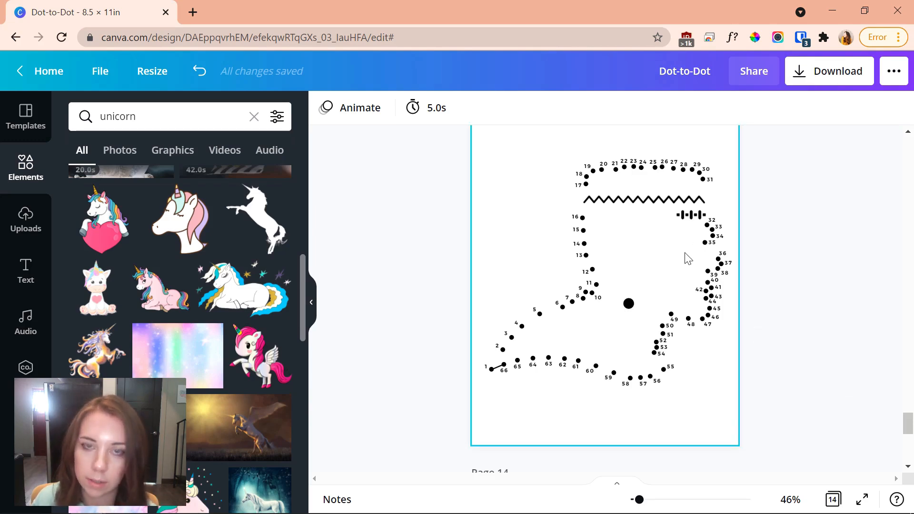
scroll(686, 257, down, 8)
scroll(870, 386, up, 2)
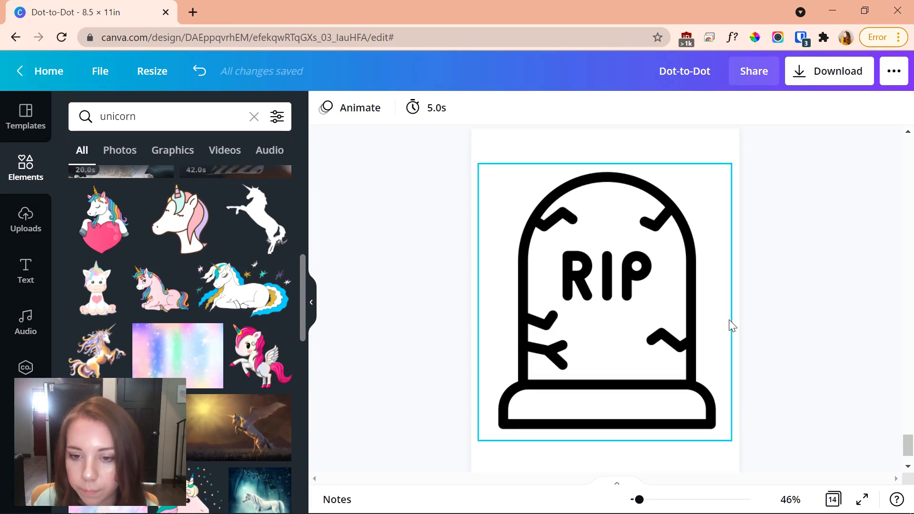
scroll(729, 334, up, 5)
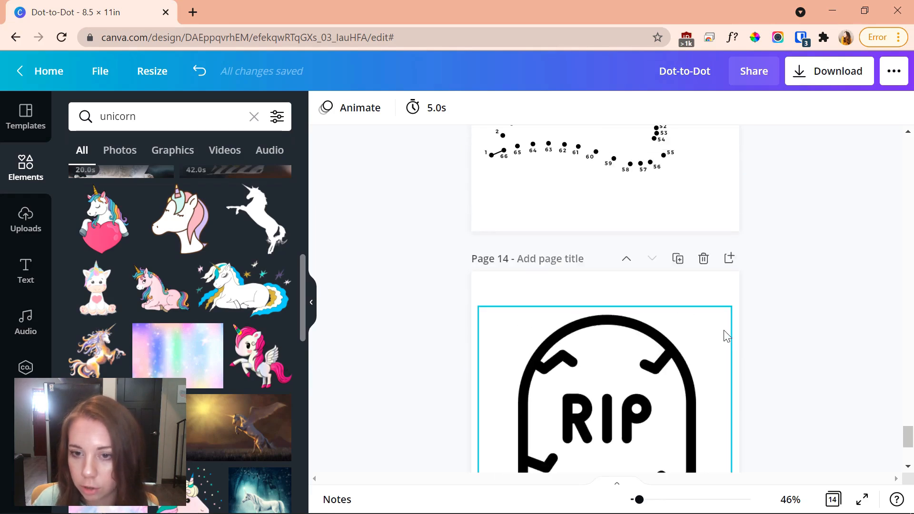
click(498, 224)
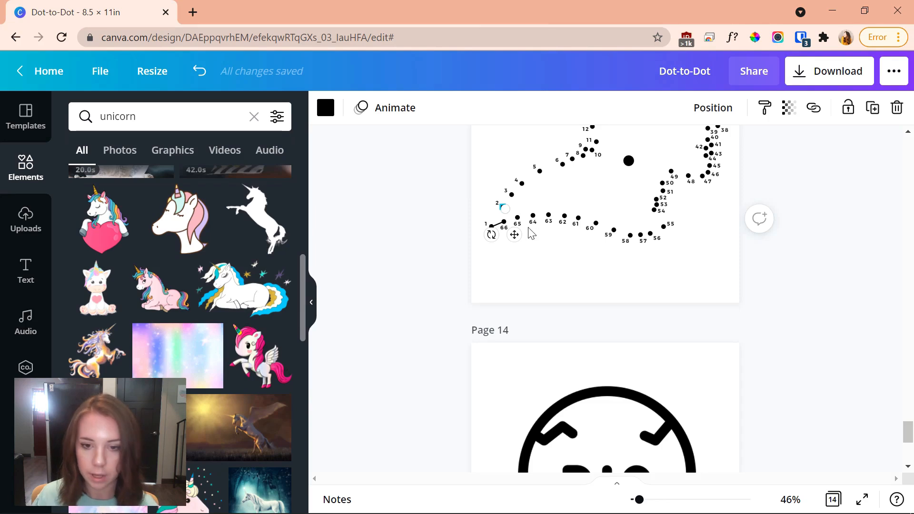
scroll(532, 233, down, 5)
key(ctrl+v)
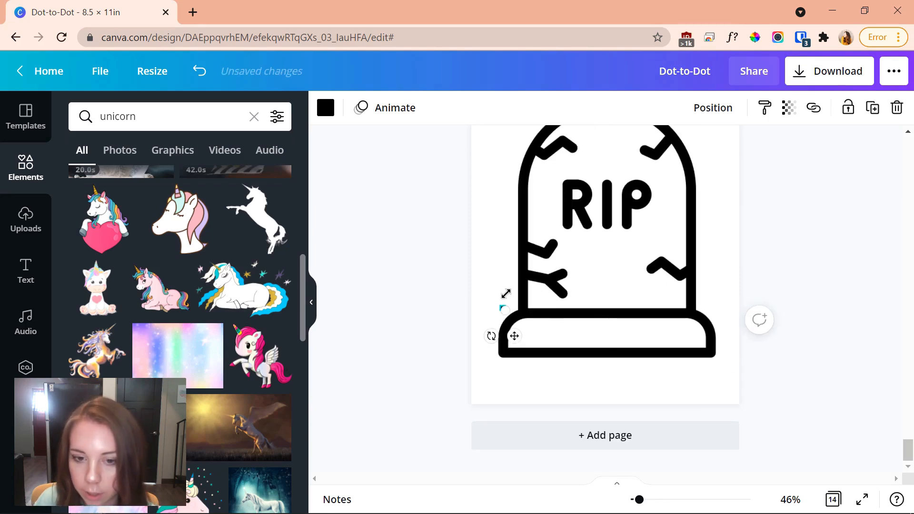
click(829, 352)
Recolor the tombstone graphic's black lines with the light orange brand color
click(578, 276)
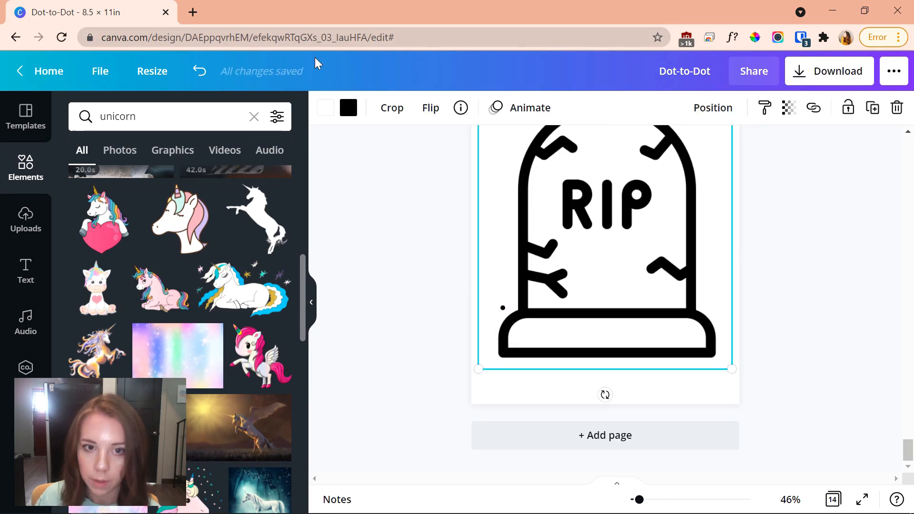
click(349, 109)
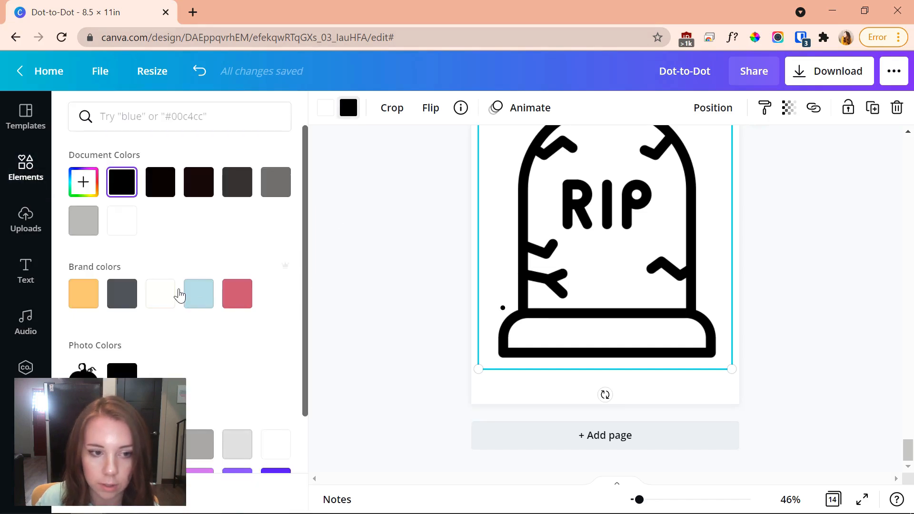
click(88, 293)
click(807, 322)
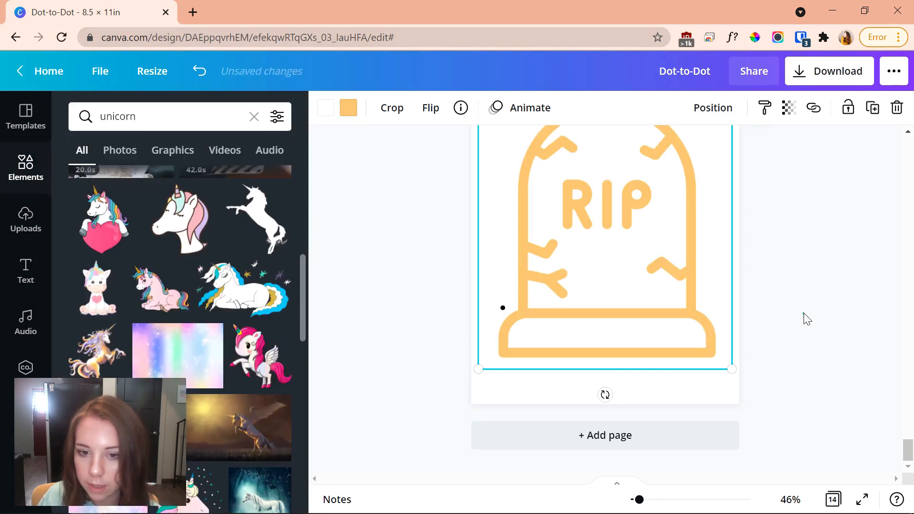
Set the pasted dot's transparency to 50
drag(646, 500, 657, 499)
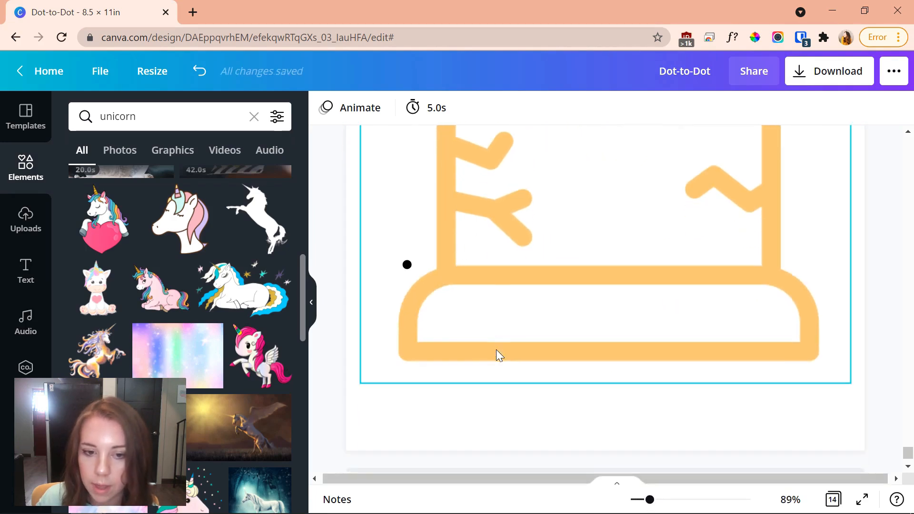
click(408, 265)
click(792, 109)
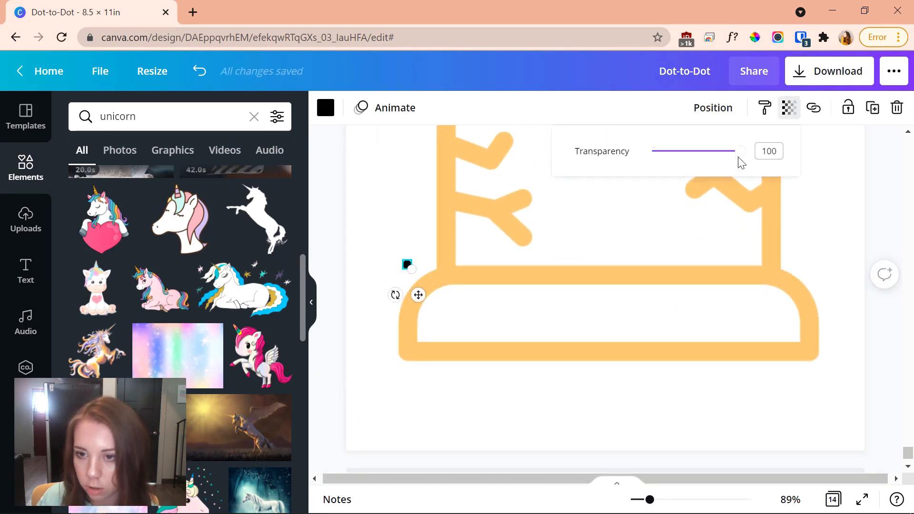
drag(739, 157, 694, 163)
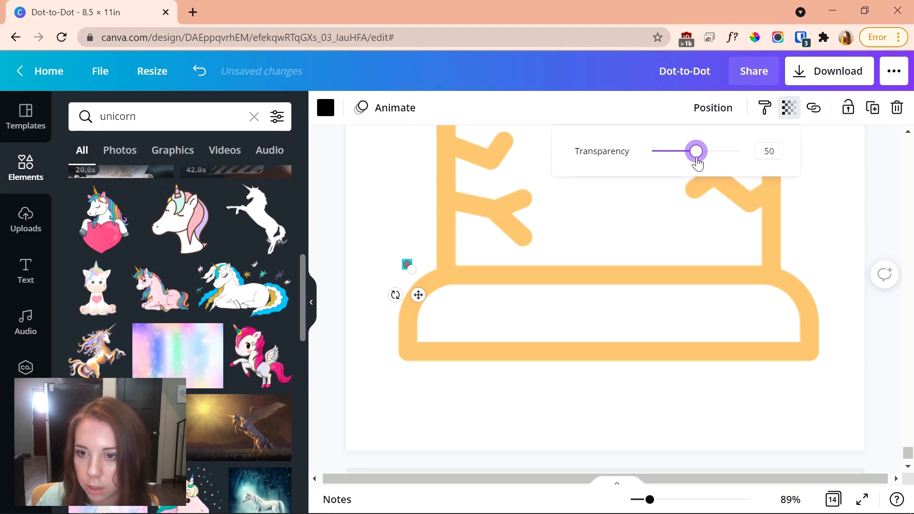
click(872, 238)
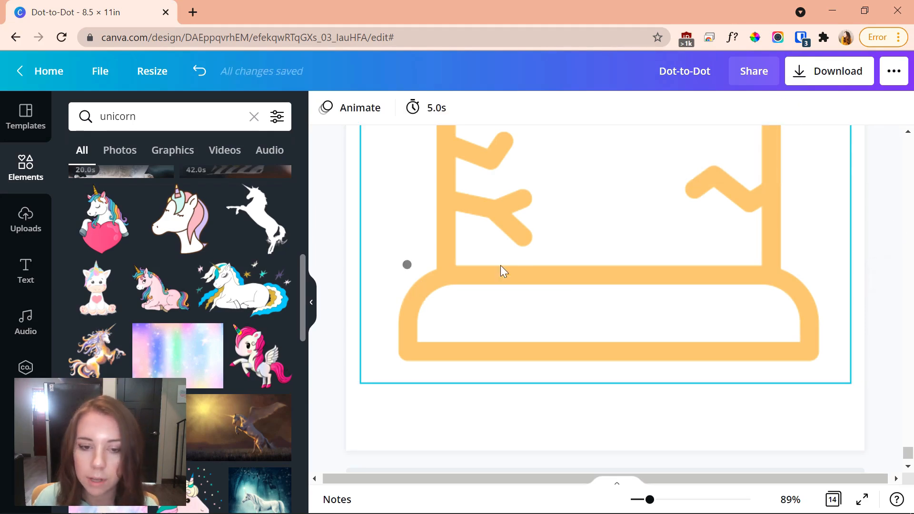
Move the semi-transparent dot onto the bottom-left corner of the tombstone's base outline
click(408, 265)
drag(419, 302, 410, 388)
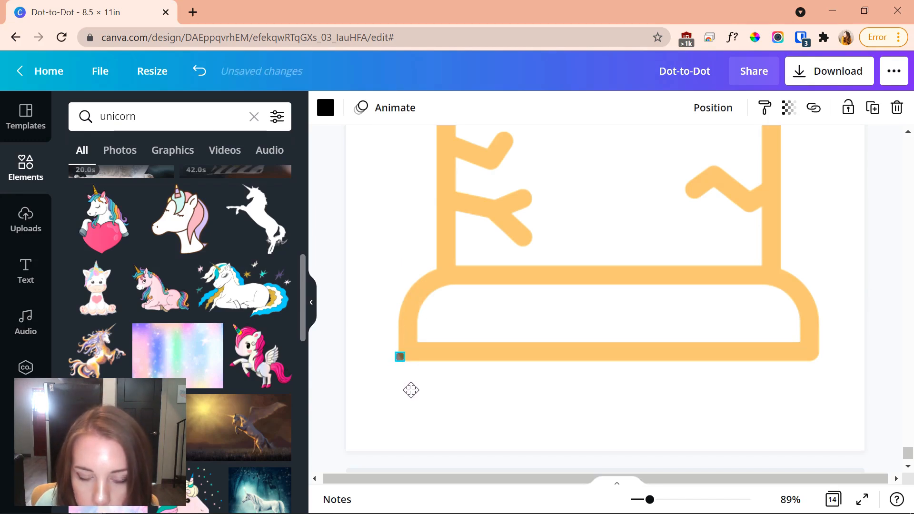
click(423, 409)
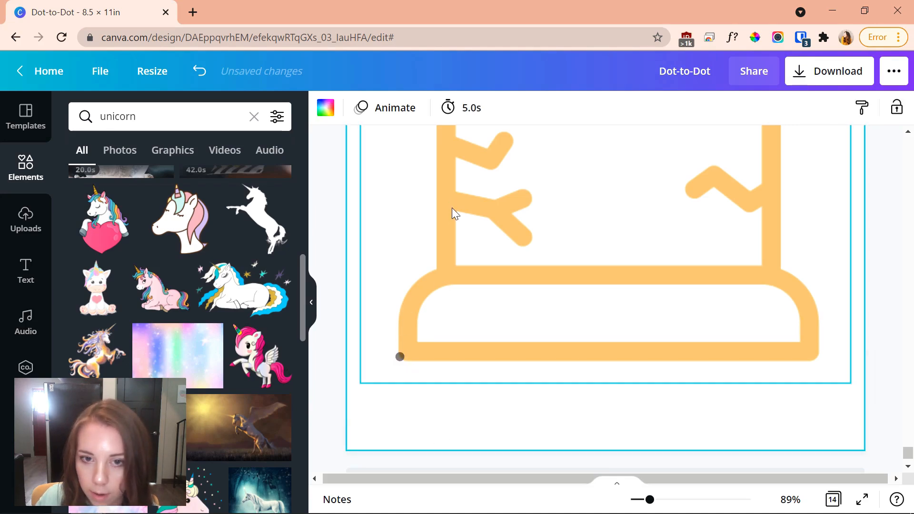
scroll(457, 229, up, 3)
scroll(469, 286, up, 3)
scroll(827, 441, down, 6)
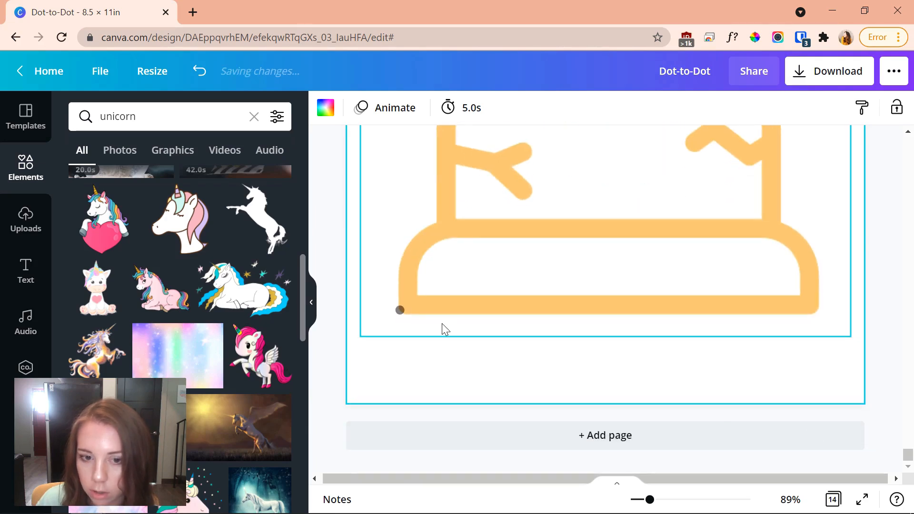
click(402, 311)
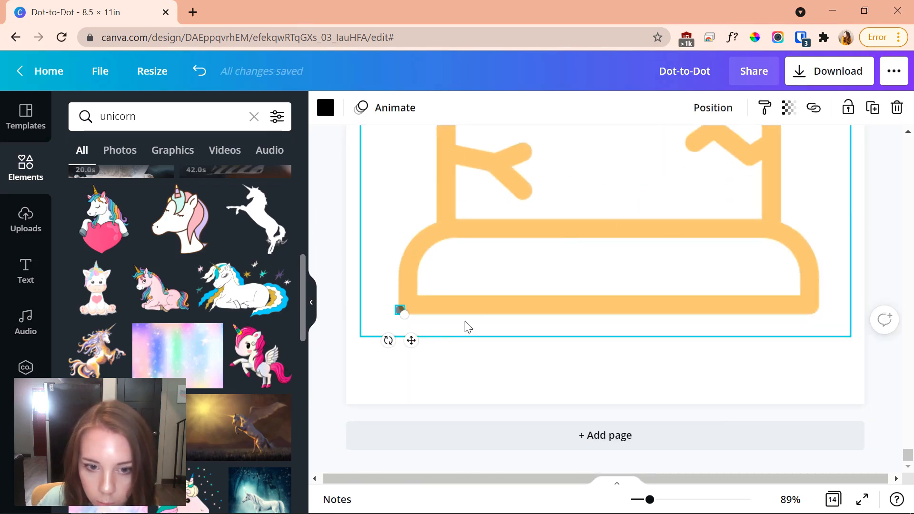
drag(405, 316, 408, 316)
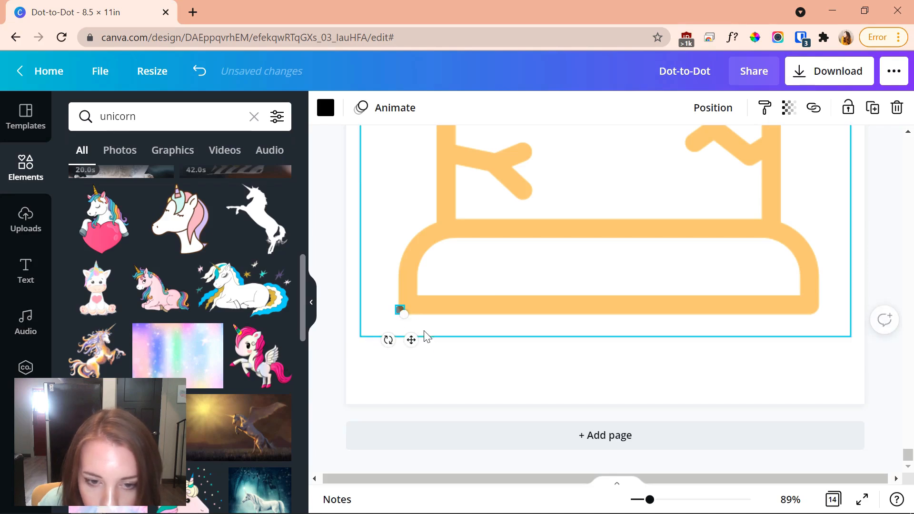
click(462, 383)
key(ctrl+z)
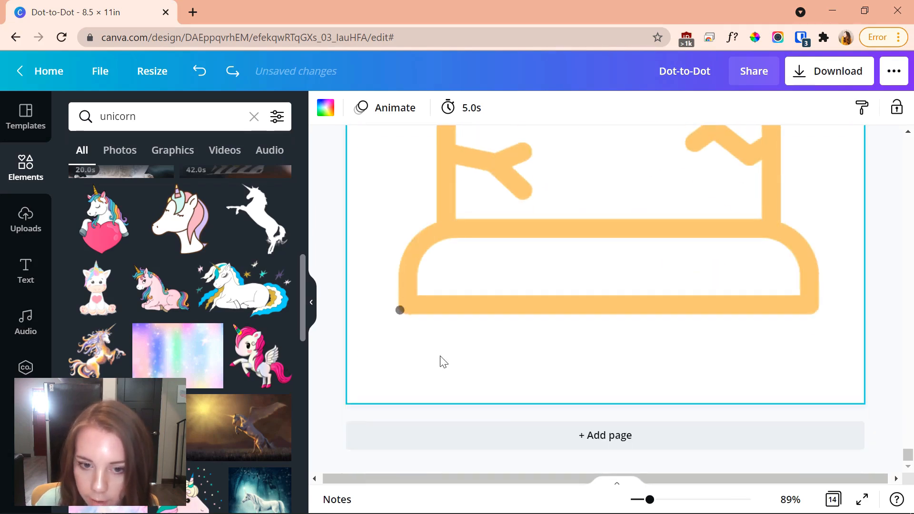
scroll(490, 310, up, 10)
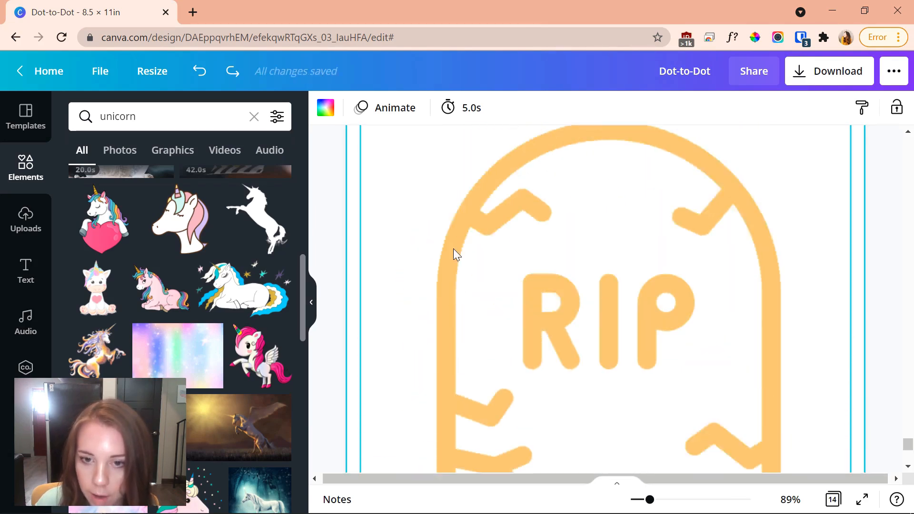
scroll(751, 237, down, 8)
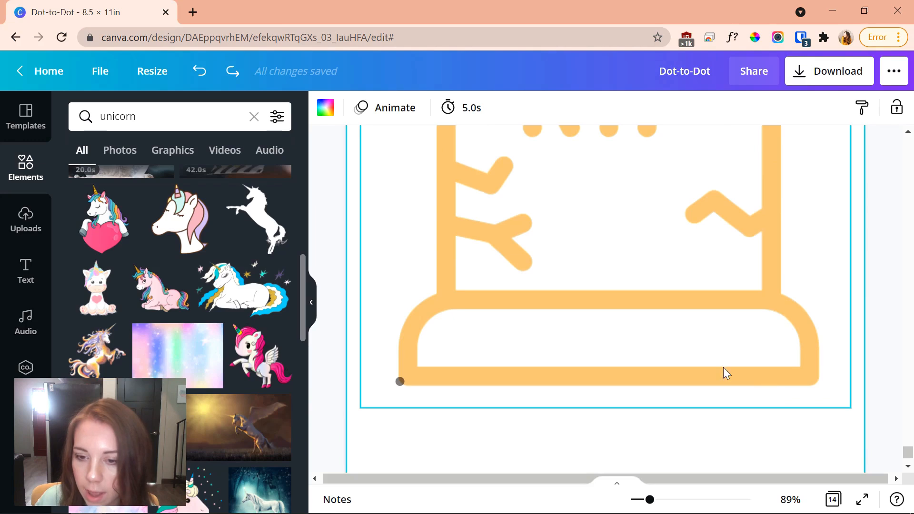
scroll(690, 190, up, 3)
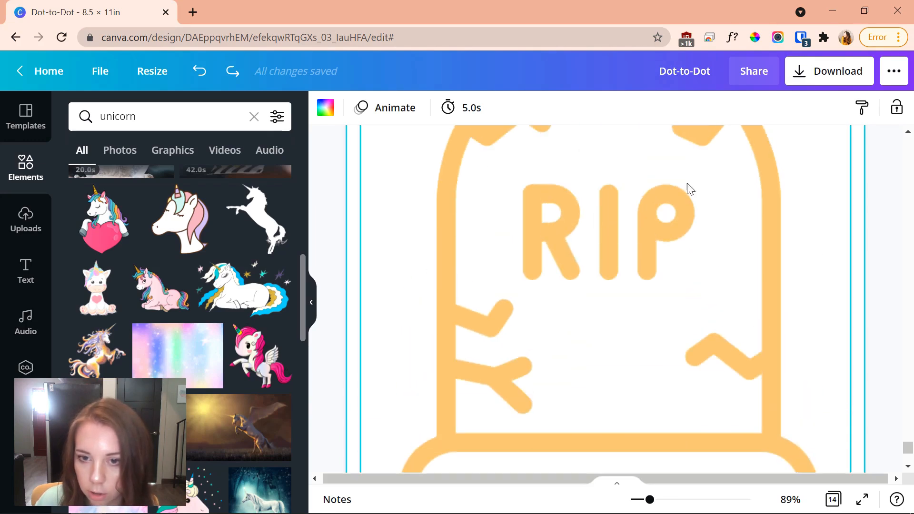
scroll(601, 401, down, 2)
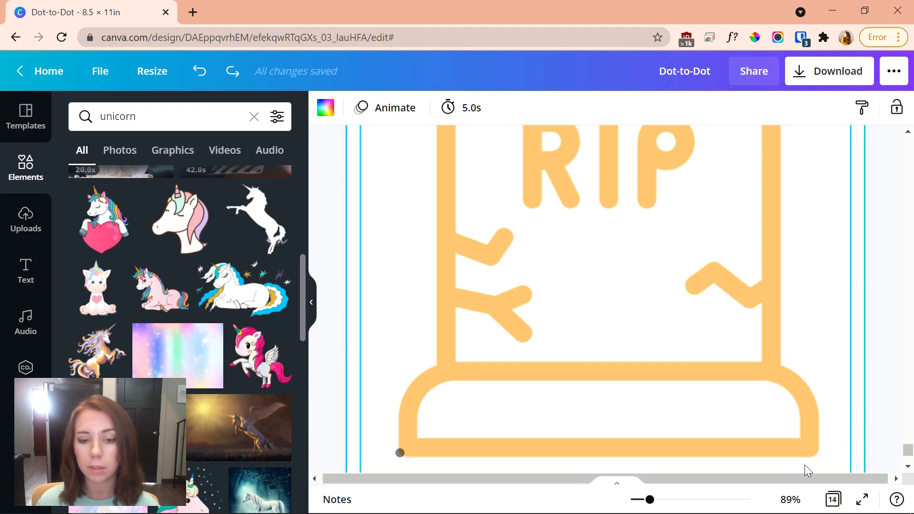
scroll(784, 434, down, 1)
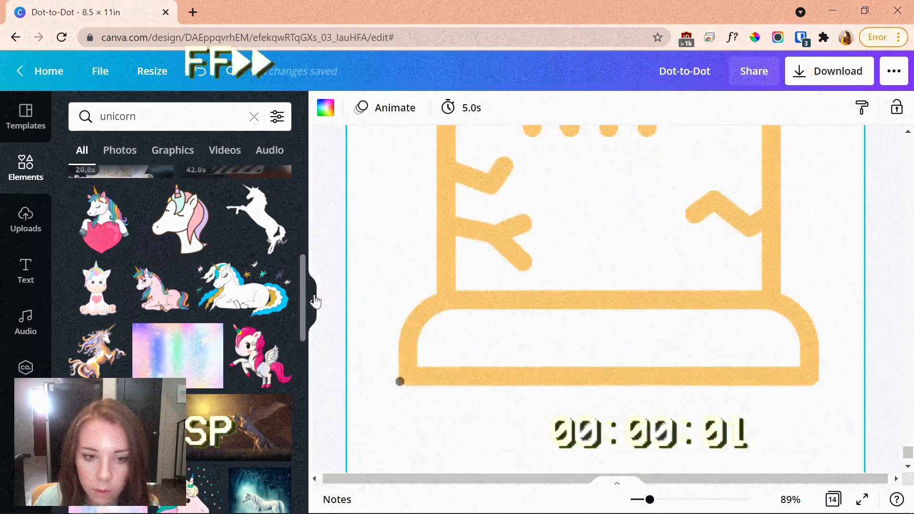
Duplicate the corner dot and place the copies up the base's rounded left end to where it meets the headstone
click(312, 303)
click(272, 381)
key(ctrl+d)
drag(298, 422, 351, 209)
key(ctrl+d)
key(ctrl+d)
key(ctrl+d)
key(ctrl+d)
Place duplicated dots along the left curve of the tombstone's arch, following its outer edge
scroll(328, 286, up, 3)
key(ctrl+d)
key(ctrl+d)
key(ctrl+d)
scroll(351, 209, up, 1)
key(ctrl+d)
key(ctrl+d)
Continue placing duplicated dots over the top of the arch and down its right curve to the straight side
drag(365, 291, 644, 296)
key(ctrl+d)
key(ctrl+d)
key(ctrl+d)
key(ctrl+d)
key(ctrl+d)
key(ctrl+d)
key(ctrl+d)
key(ctrl+d)
key(ctrl+d)
scroll(644, 296, down, 1)
key(ctrl+d)
drag(656, 237, 668, 296)
key(ctrl+d)
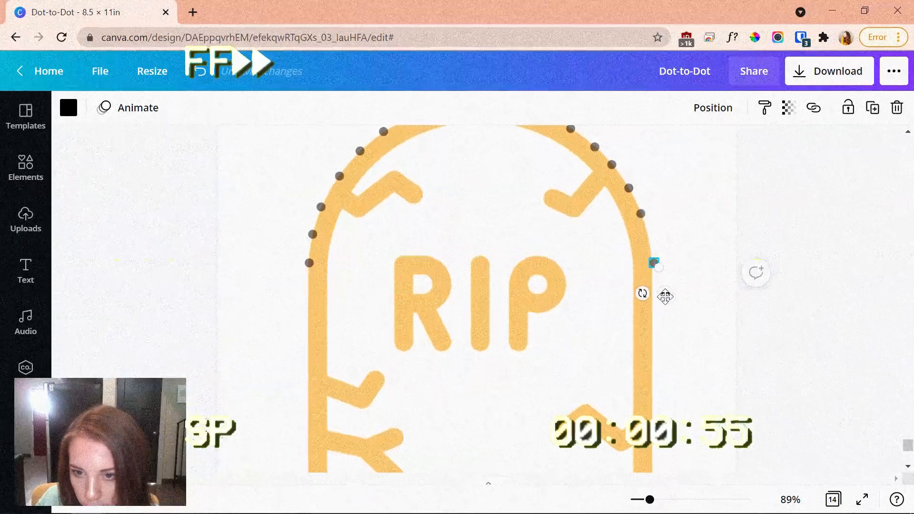
key(ctrl+d)
mouse_move(665, 253)
mouse_down()
mouse_move(655, 255)
mouse_move(664, 271)
mouse_up()
Place duplicated dots where the headstone's right side meets the base and at the start of the base's rounded right end
scroll(653, 198, down, 2)
click(653, 193)
key(ctrl+d)
drag(676, 234, 666, 402)
scroll(686, 386, down, 1)
key(ctrl+d)
click(652, 295)
drag(663, 325, 698, 351)
click(673, 318)
click(666, 308)
Place duplicated dots down the rest of the base's right end to its bottom-right corner
key(ctrl+d)
key(ctrl+d)
click(686, 324)
click(690, 342)
key(ctrl+d)
drag(716, 389, 696, 419)
key(ctrl+d)
Duplicate the dot at the base's bottom-left corner and place the copy just around the corner on the bottom edge
click(271, 382)
drag(285, 415, 294, 423)
key(ctrl+d)
click(776, 456)
Present the tombstone page full screen and examine the dot sequence clockwise around the outline from the base's bottom-left corner
scroll(798, 373, up, 3)
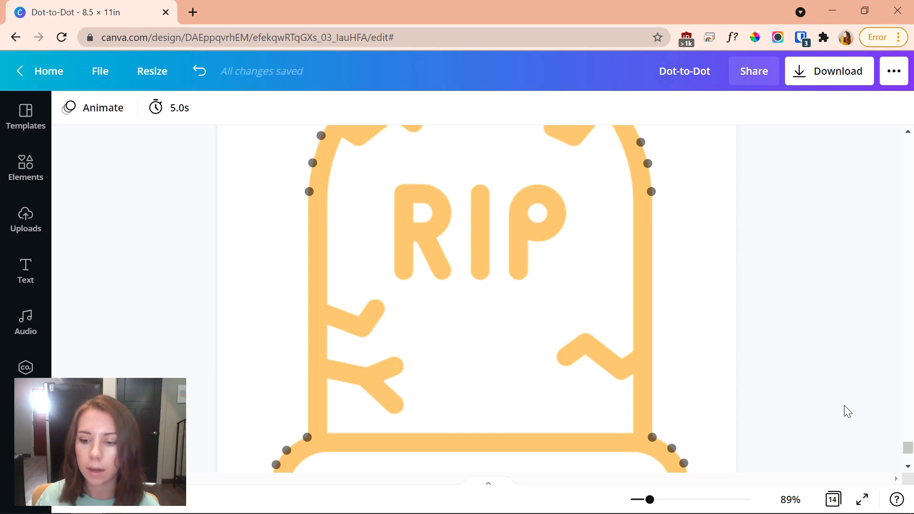
click(866, 502)
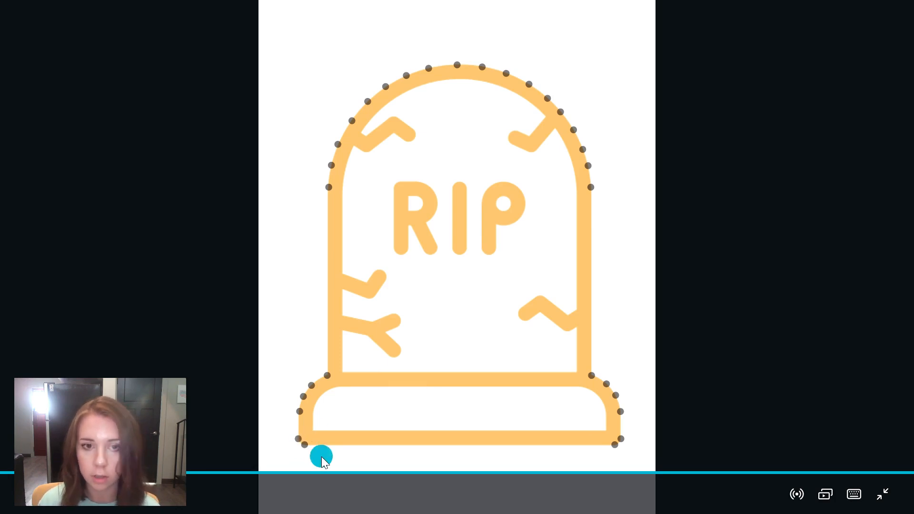
click(306, 444)
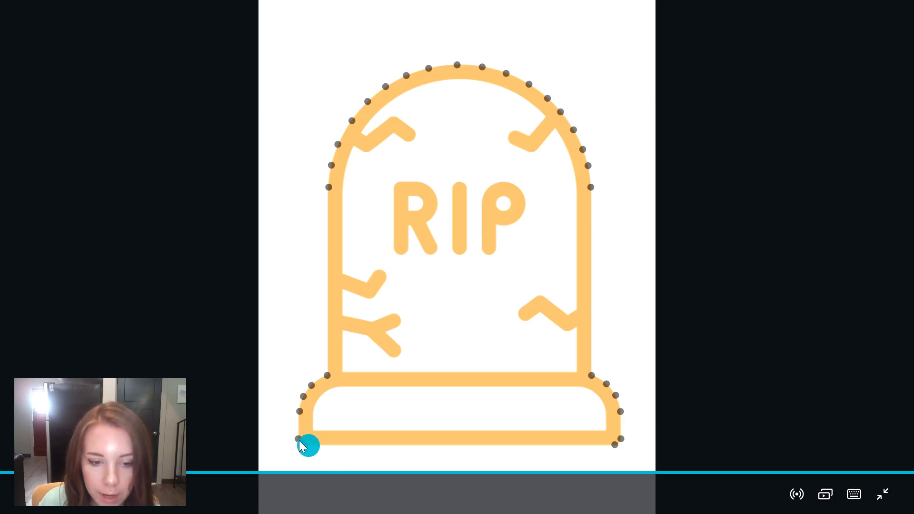
mouse_move(301, 441)
mouse_down()
mouse_move(301, 415)
mouse_move(339, 363)
mouse_move(333, 207)
mouse_move(366, 107)
mouse_move(441, 80)
mouse_move(350, 127)
mouse_move(452, 73)
mouse_move(366, 148)
mouse_up()
mouse_move(326, 170)
mouse_down()
mouse_move(387, 81)
mouse_move(498, 66)
mouse_move(538, 95)
mouse_up()
drag(581, 139, 586, 159)
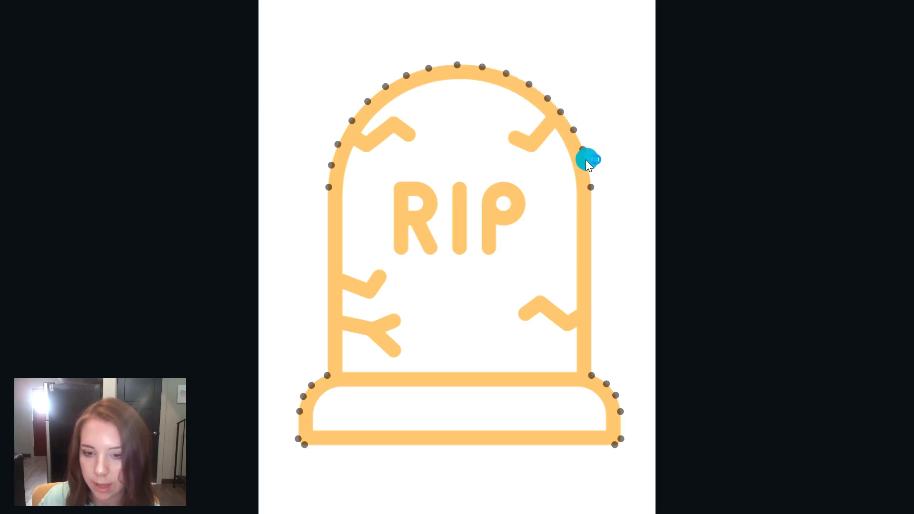
mouse_move(599, 201)
mouse_down()
mouse_move(591, 192)
mouse_move(600, 374)
mouse_up()
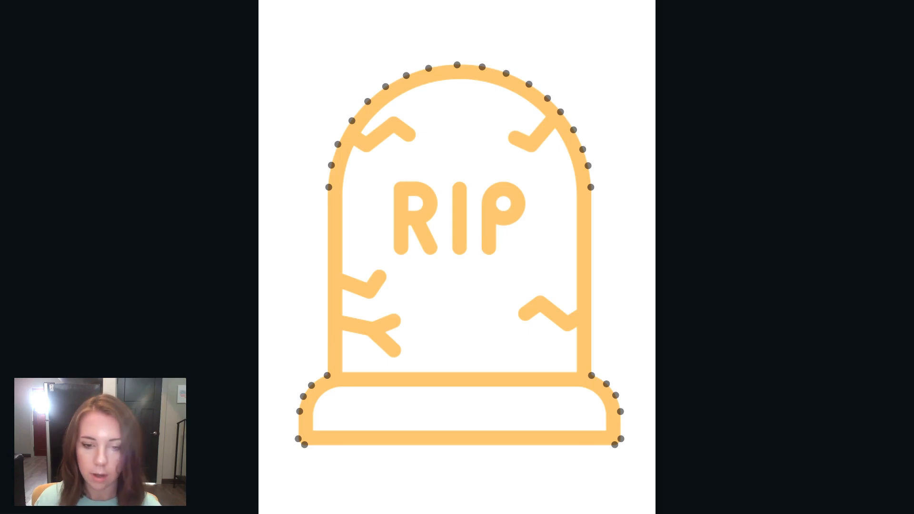
Exit the full-screen view, copy the connector line from page 13 and stretch it between the base's two bottom-edge corner dots on page 14
key(Escape)
scroll(650, 297, up, 5)
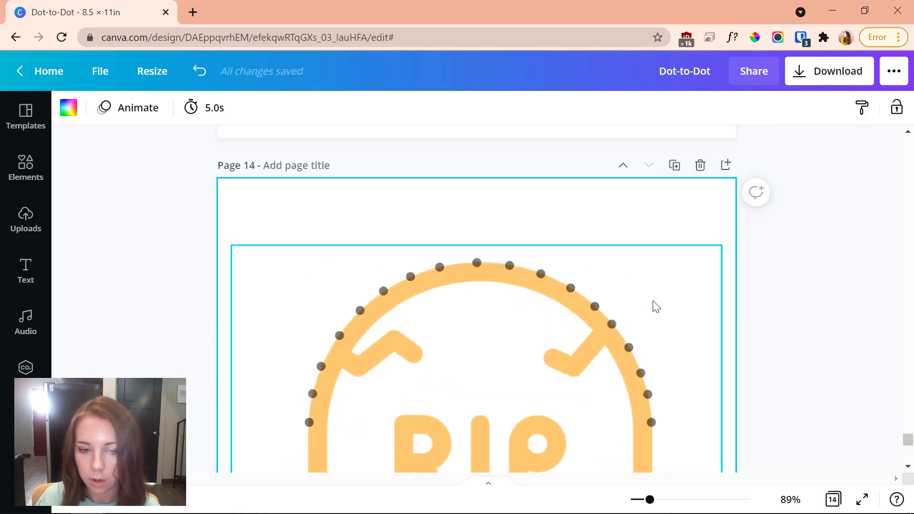
scroll(656, 306, up, 7)
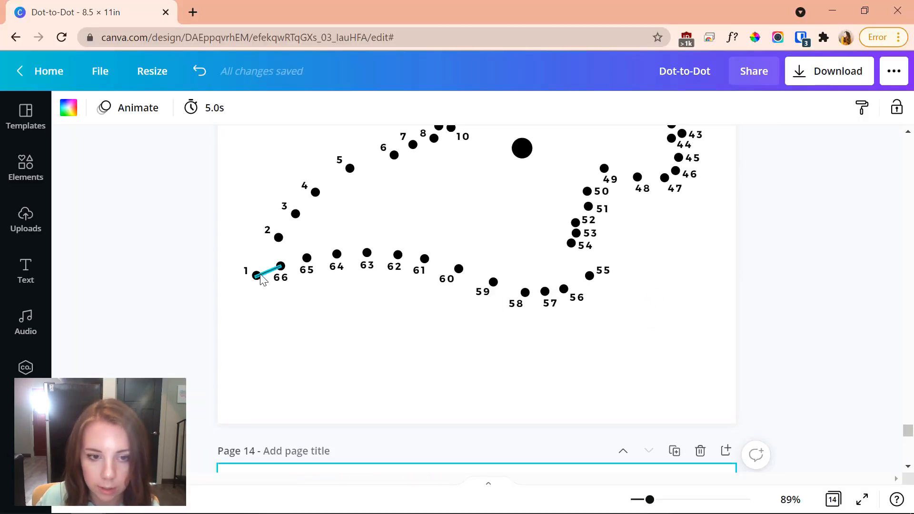
click(262, 279)
scroll(354, 313, down, 15)
key(ctrl+v)
drag(250, 320, 653, 385)
drag(660, 419, 276, 407)
click(719, 452)
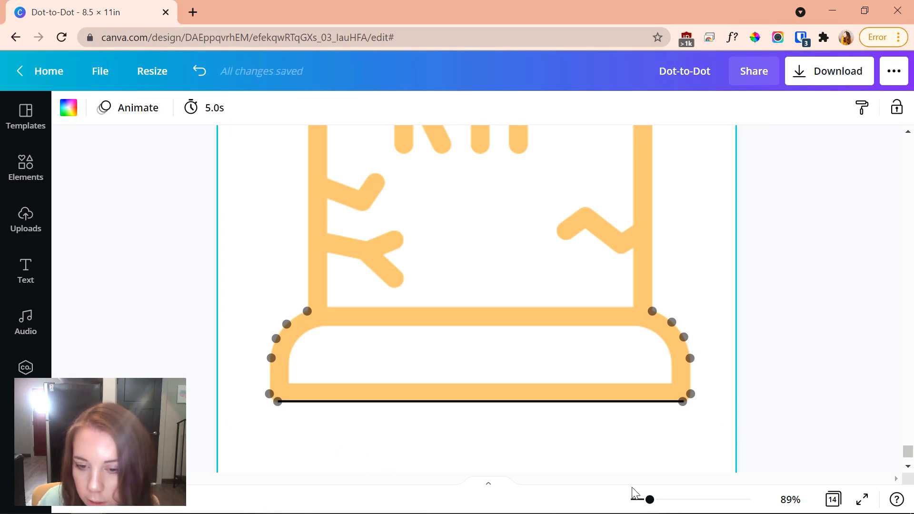
Check the line weight and line style options of the line along the base's bottom edge
scroll(512, 419, up, 3)
scroll(505, 410, down, 3)
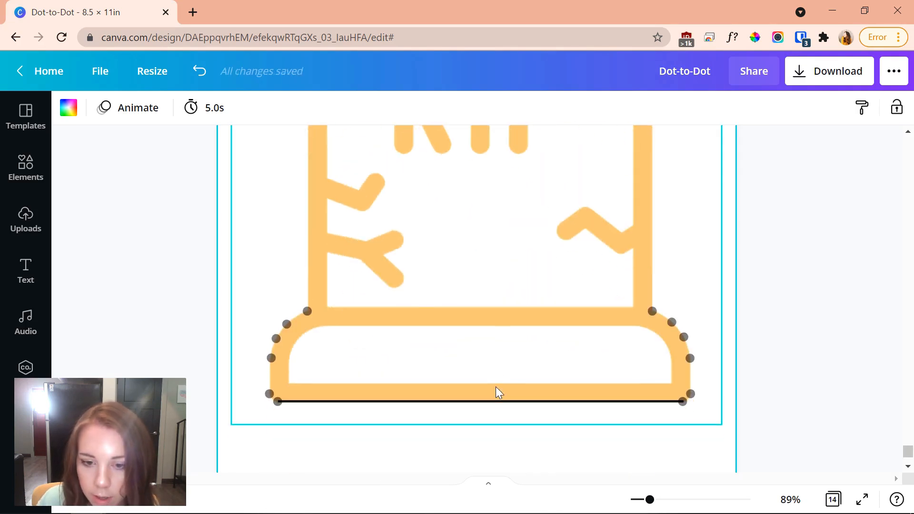
click(507, 401)
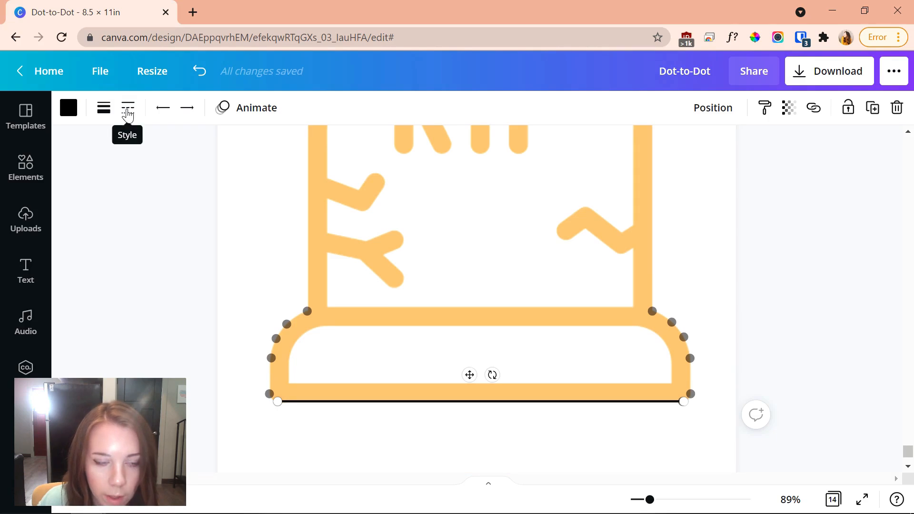
click(106, 111)
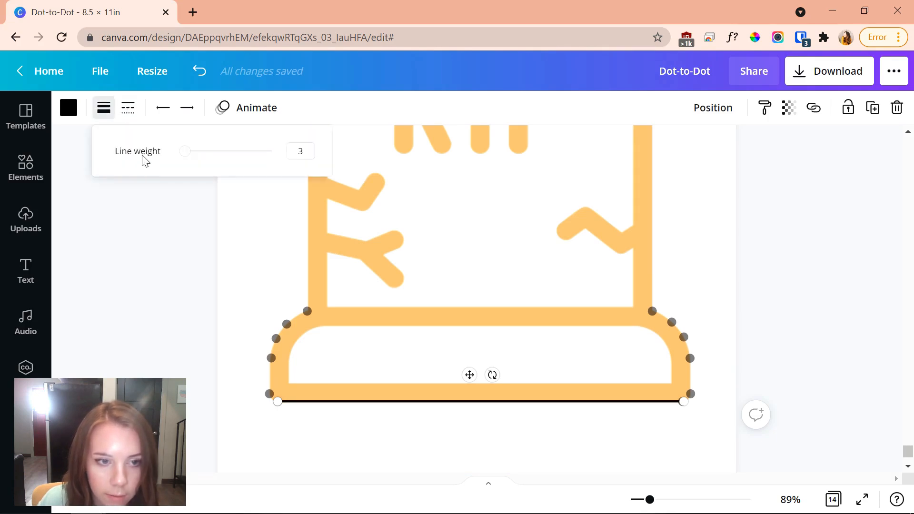
click(103, 116)
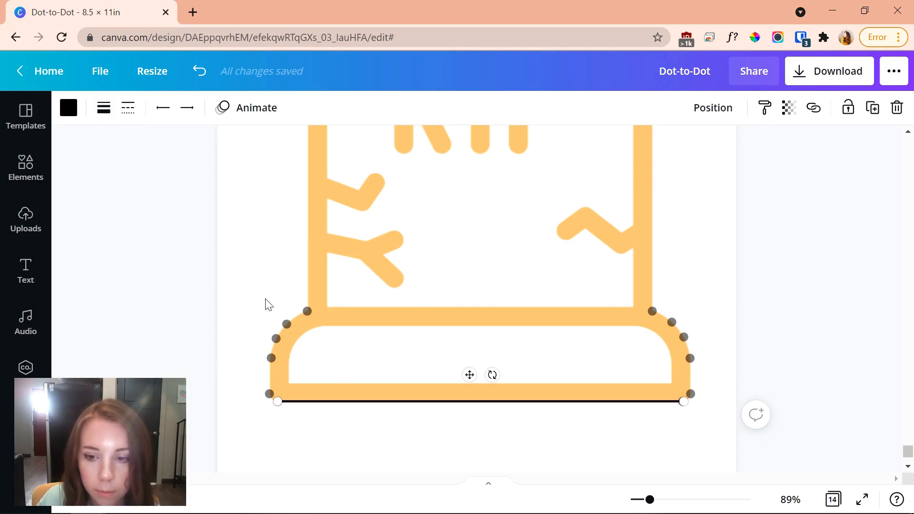
click(103, 113)
click(127, 109)
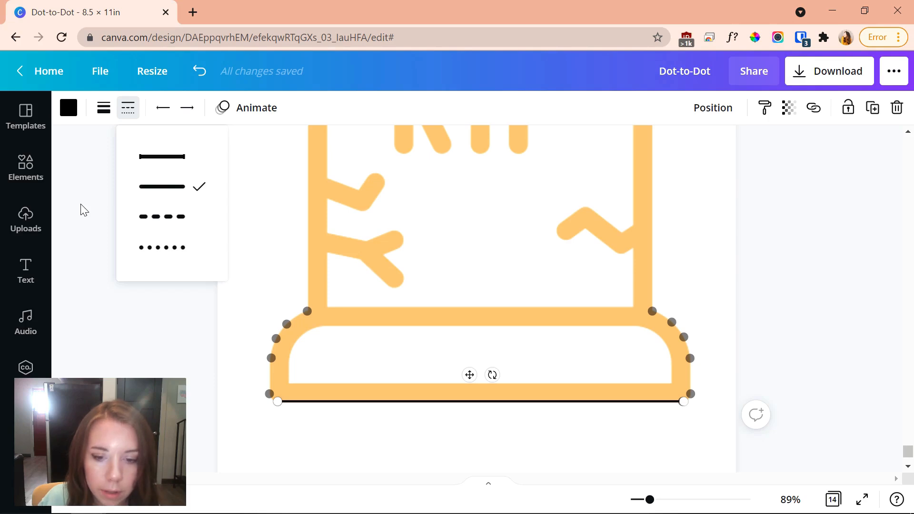
click(818, 299)
click(616, 427)
Copy the number label 1 from page 13 and place it just below the dot at the base's bottom-left corner
scroll(602, 424, up, 10)
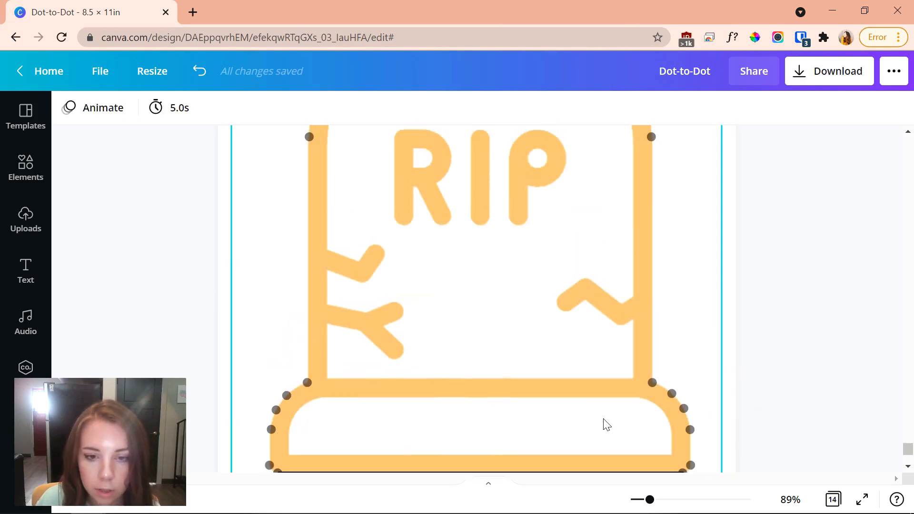
scroll(290, 287, up, 3)
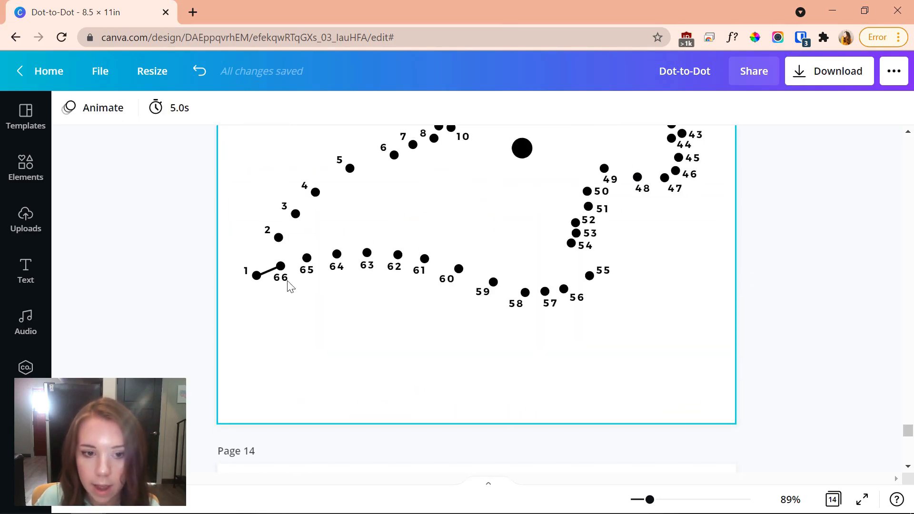
click(247, 269)
scroll(344, 310, down, 10)
key(ctrl+v)
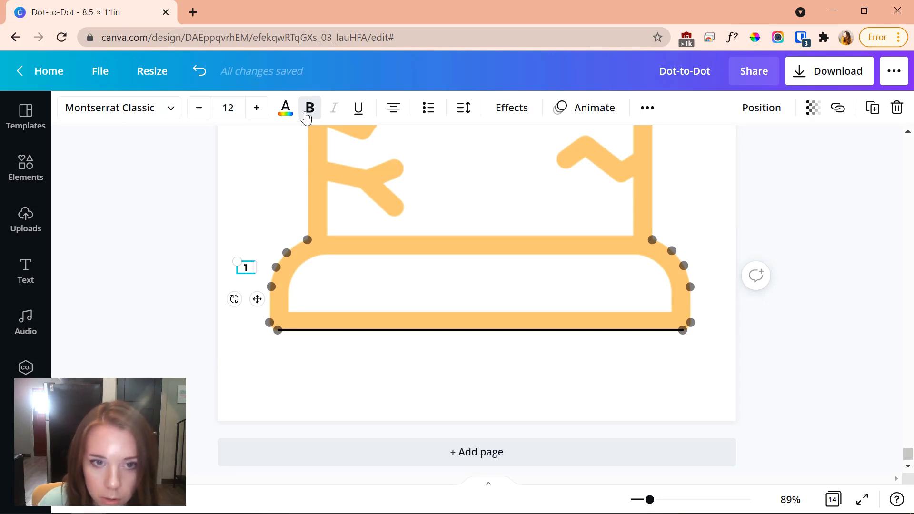
click(232, 263)
click(245, 267)
drag(260, 298, 281, 368)
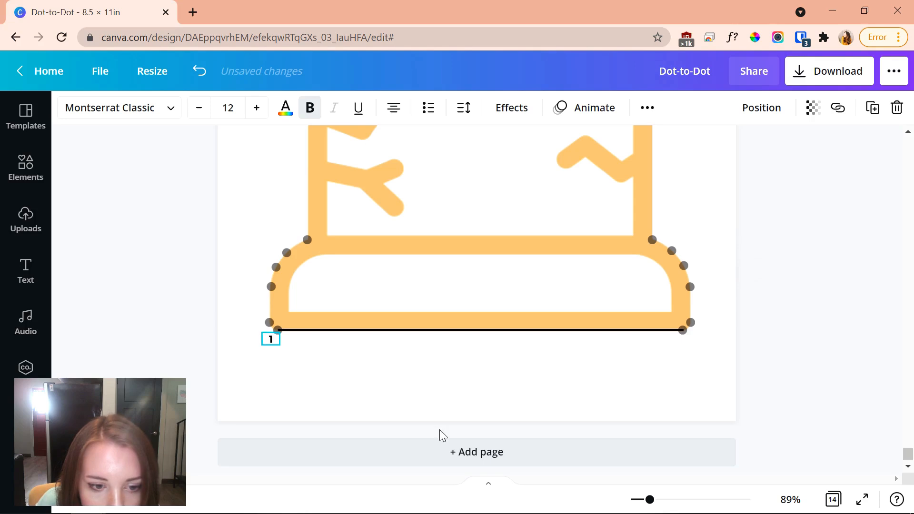
click(411, 401)
click(269, 339)
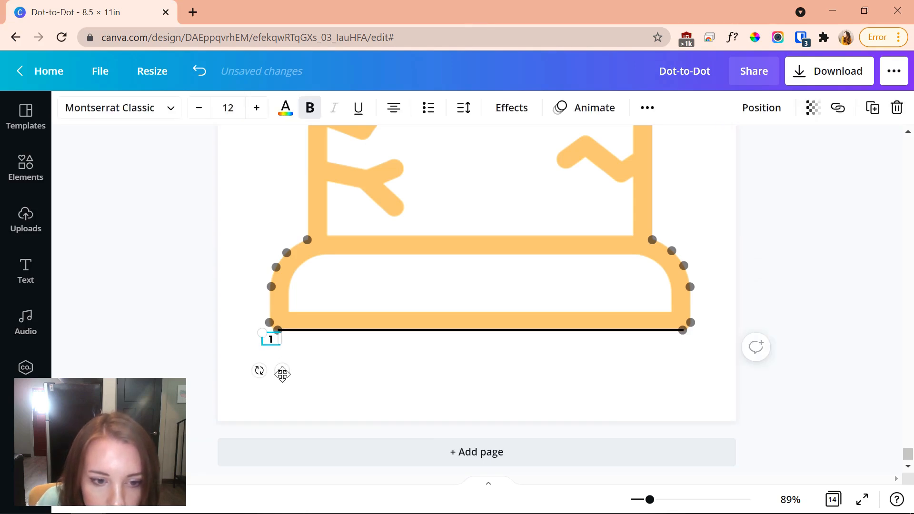
drag(281, 374, 280, 376)
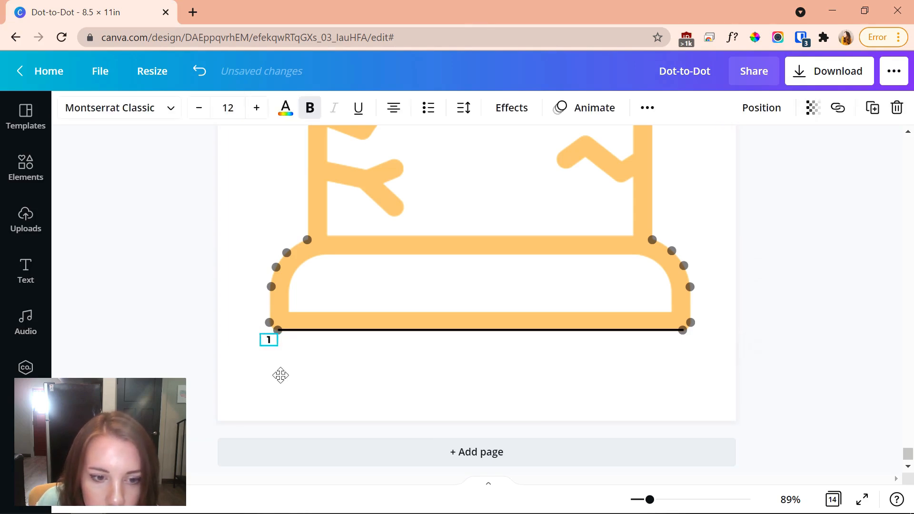
click(350, 392)
Duplicate the number label to make labels 2 and 3 and place them beside the two lowest dots on the base's left end
click(267, 341)
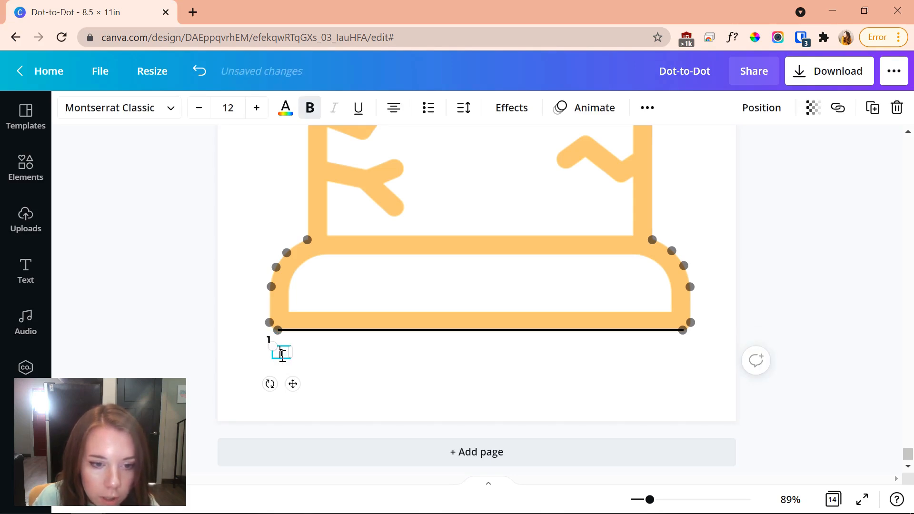
drag(257, 360, 232, 327)
click(331, 384)
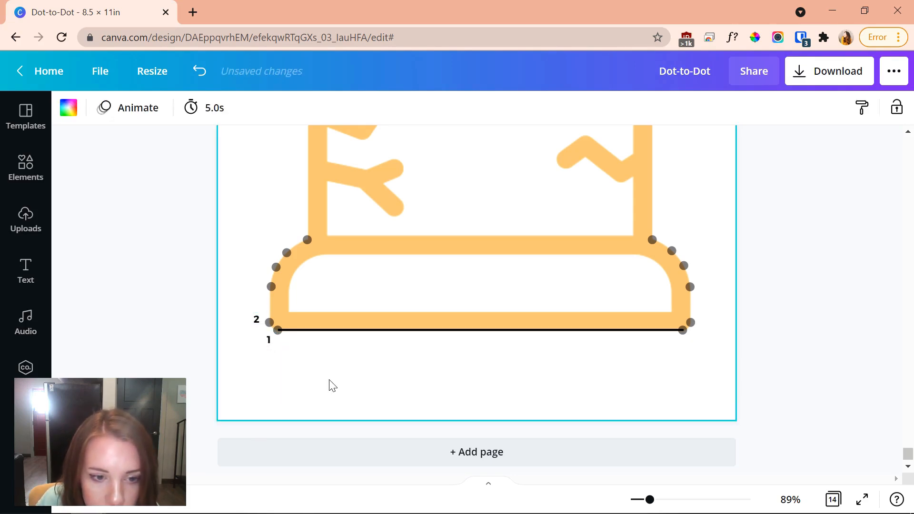
click(261, 320)
key(ctrl+d)
double_click(270, 334)
text(3)
drag(281, 369, 272, 319)
click(306, 355)
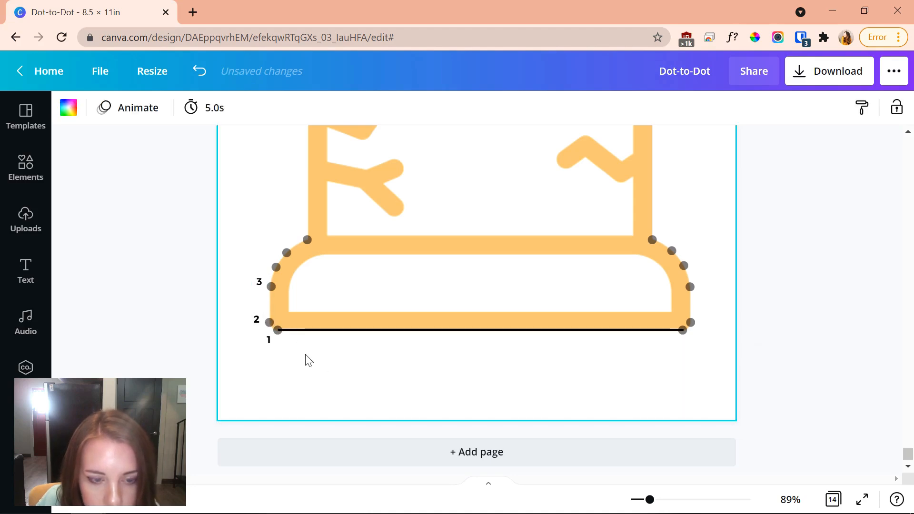
Add duplicated number labels 4 and 5 beside the dots on the base's rounded left end
click(258, 285)
key(ctrl+d)
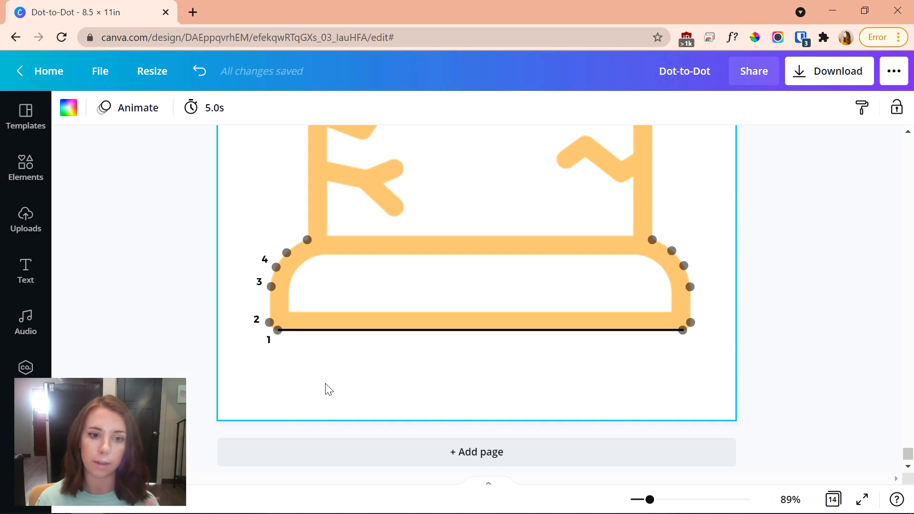
click(267, 261)
key(ctrl+d)
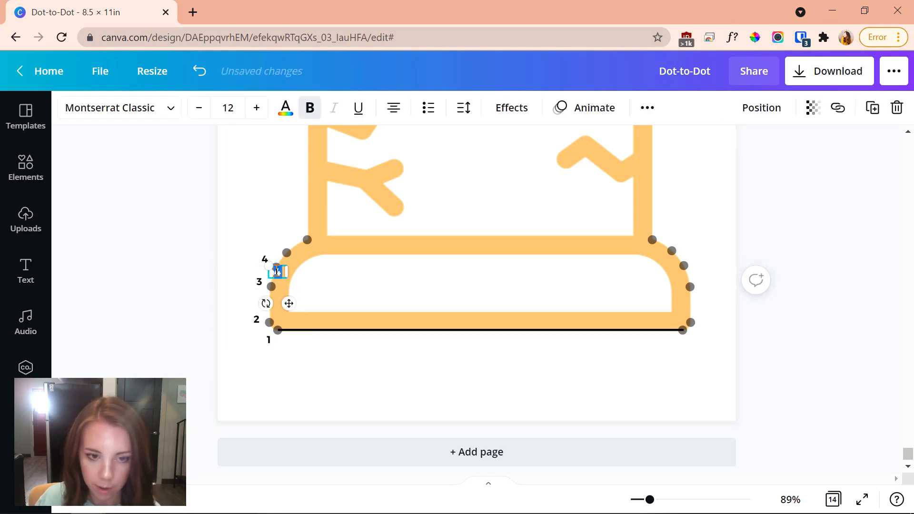
drag(290, 309, 285, 282)
click(333, 375)
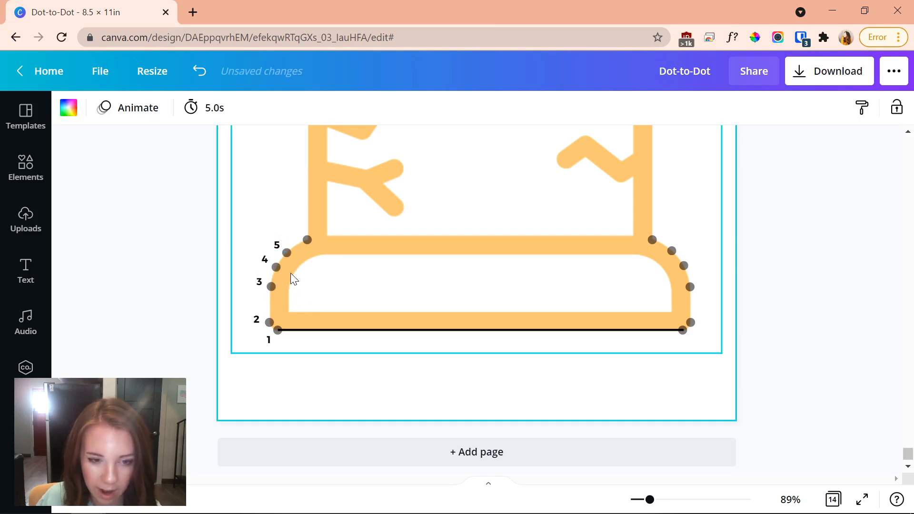
Duplicate label 5, change the copy to 6 and place it by the dot where the headstone's left side meets the base
click(277, 246)
key(ctrl+d)
text(6)
drag(310, 283, 312, 265)
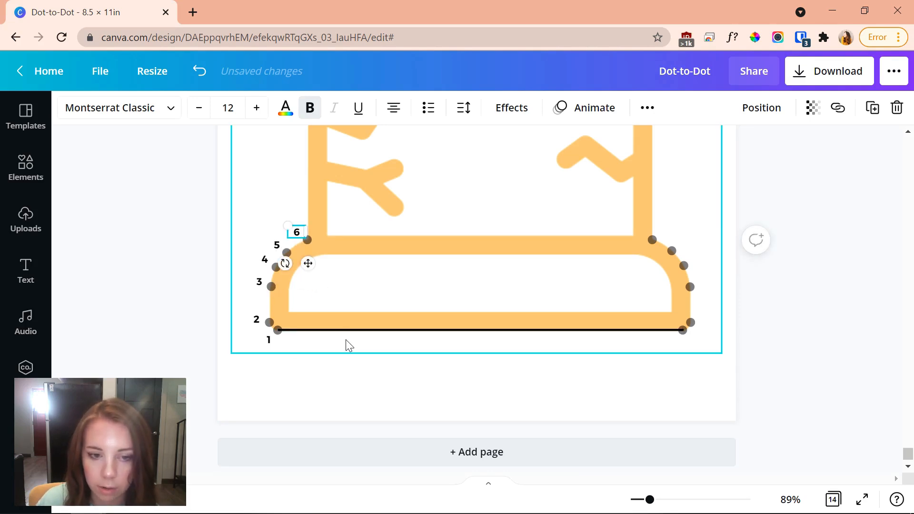
click(376, 371)
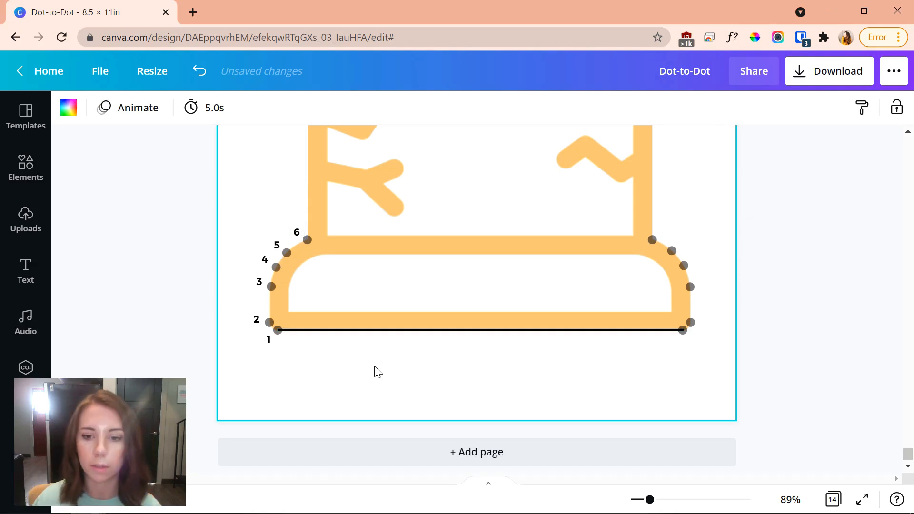
scroll(422, 446, up, 3)
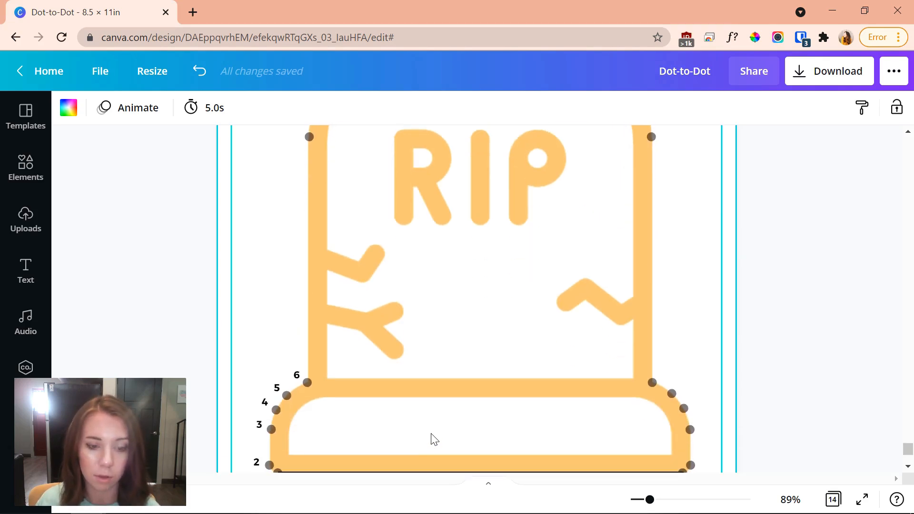
scroll(435, 439, down, 2)
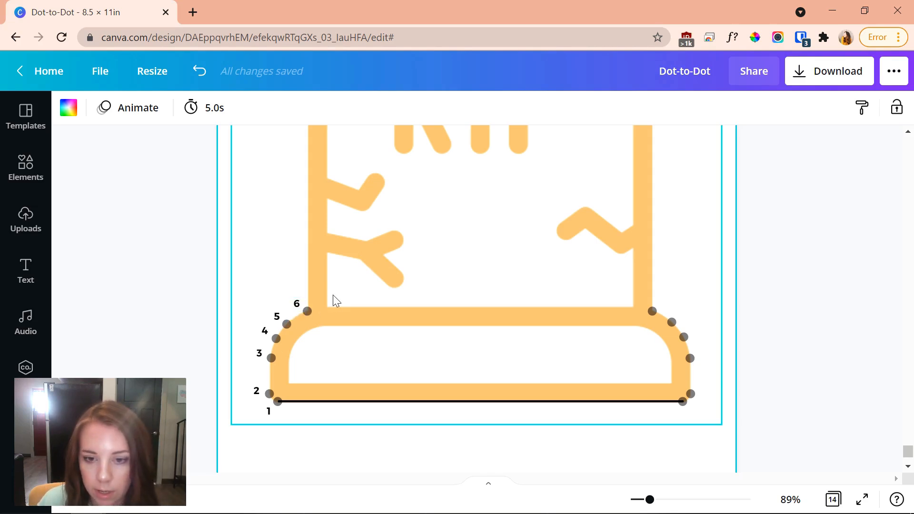
scroll(330, 328, up, 3)
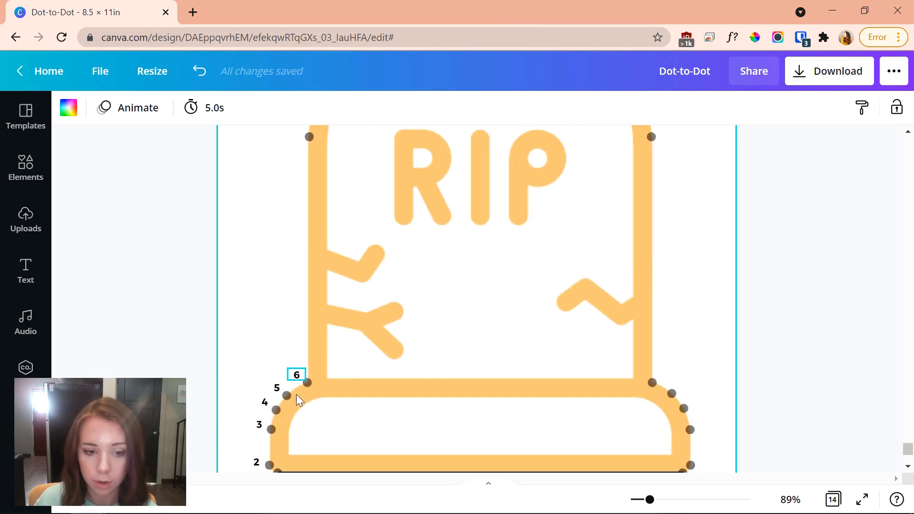
scroll(295, 370, down, 3)
scroll(296, 370, up, 3)
scroll(295, 370, down, 3)
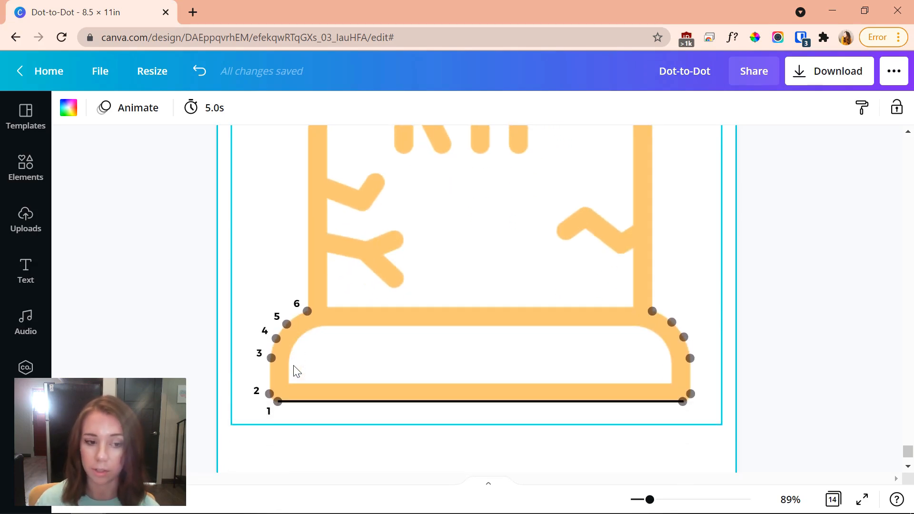
Duplicate label 6, change the copy to 7 and place it by the dot at the top of the headstone's straight left side
click(300, 306)
key(ctrl+d)
double_click(311, 317)
text(7)
scroll(323, 305, up, 4)
drag(324, 355, 633, 272)
scroll(322, 301, up, 1)
Add duplicated number labels 8 and 9 beside the first two dots of the arch above label 7
click(297, 345)
key(ctrl+d)
double_click(310, 358)
text(8)
click(316, 332)
click(302, 316)
key(ctrl+d)
text(9)
Add duplicated number labels 10 and 11 beside the next two dots up the arch's left side
click(310, 289)
key(ctrl+d)
text(10)
click(326, 257)
key(ctrl+d)
double_click(339, 268)
text(11)
Add duplicated number labels 12 and 13 beside the next two dots on the arch's upper left
click(349, 230)
key(ctrl+d)
text(12)
click(422, 185)
click(374, 209)
key(ctrl+d)
double_click(387, 222)
text(13)
click(376, 210)
Add duplicated number labels 14 and 15 above the dots leading up to the arch's peak
click(402, 194)
key(ctrl+d)
double_click(415, 207)
text(14)
click(439, 185)
key(ctrl+d)
double_click(451, 196)
text(15)
Add duplicated number labels 16, 17 and 18 beside the three dots just past the arch's peak
click(477, 180)
key(ctrl+d)
text(16)
key(ctrl+d)
text(17)
click(574, 199)
key(ctrl+d)
text(18)
click(615, 213)
Add duplicated number labels 19 and 20 beside the next two dots on the arch's upper right
click(584, 208)
key(ctrl+d)
text(19)
key(ctrl+d)
double_click(623, 240)
text(20)
click(641, 259)
drag(623, 240, 628, 245)
Add duplicated number labels 21 and 22 beside the next two dots down the arch's right side
key(ctrl+d)
double_click(639, 259)
text(21)
click(653, 274)
drag(651, 288, 666, 327)
click(647, 274)
key(ctrl+d)
text(22)
scroll(663, 305, down, 1)
Add duplicated number labels 23 and 24 beside the last two dots at the arch's lower right
click(658, 226)
key(ctrl+d)
text(23)
key(ctrl+d)
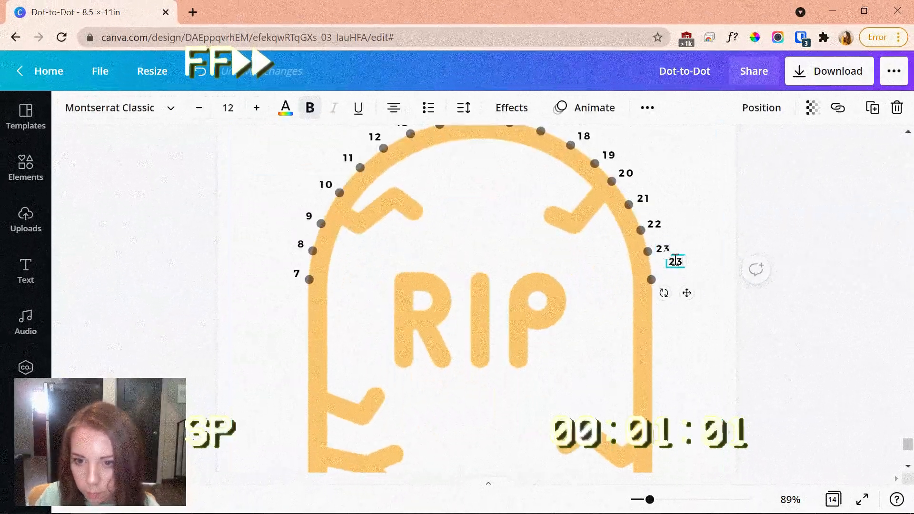
text(24)
drag(688, 294, 679, 313)
Duplicate label 24, change the copy to 25 and place it by the dot where the headstone's right side meets the base
scroll(704, 321, down, 1)
key(ctrl+d)
text(25)
scroll(691, 253, down, 1)
drag(692, 183, 680, 407)
click(734, 374)
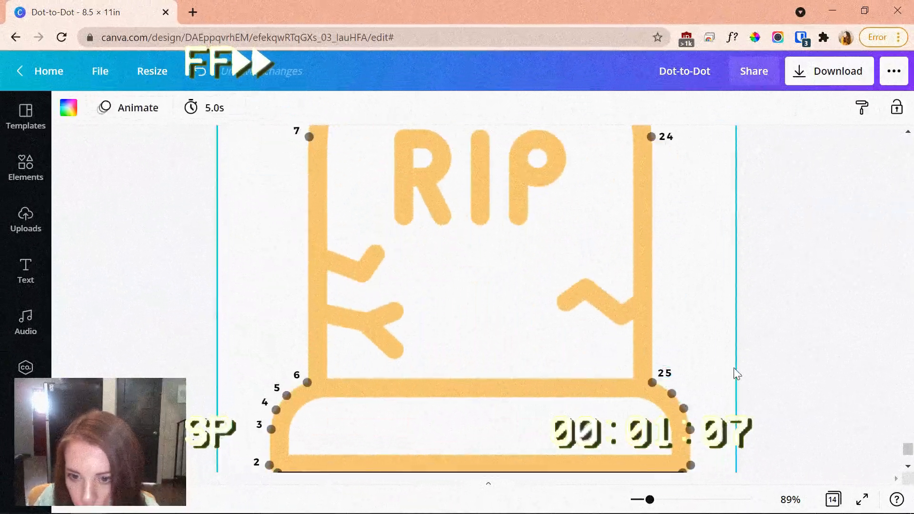
Add duplicated number labels 26 and 27 beside the next two dots on the base's rounded right end
scroll(714, 350, down, 1)
click(666, 302)
key(ctrl+d)
text(26)
drag(689, 347, 714, 424)
key(ctrl+d)
text(27)
click(751, 302)
Add duplicated number labels 28 and 29 beside the two lowest dots on the base's right side
click(701, 333)
key(ctrl+d)
double_click(713, 347)
text(28)
key(ctrl+d)
double_click(718, 366)
text(29)
click(713, 410)
click(707, 389)
scroll(714, 423, down, 1)
click(711, 320)
click(767, 273)
Duplicate label 29, change the copy to 30 and place it below the last dot at the base's bottom-right corner
click(708, 319)
key(ctrl+d)
double_click(716, 329)
text(30)
drag(729, 360, 709, 365)
click(785, 294)
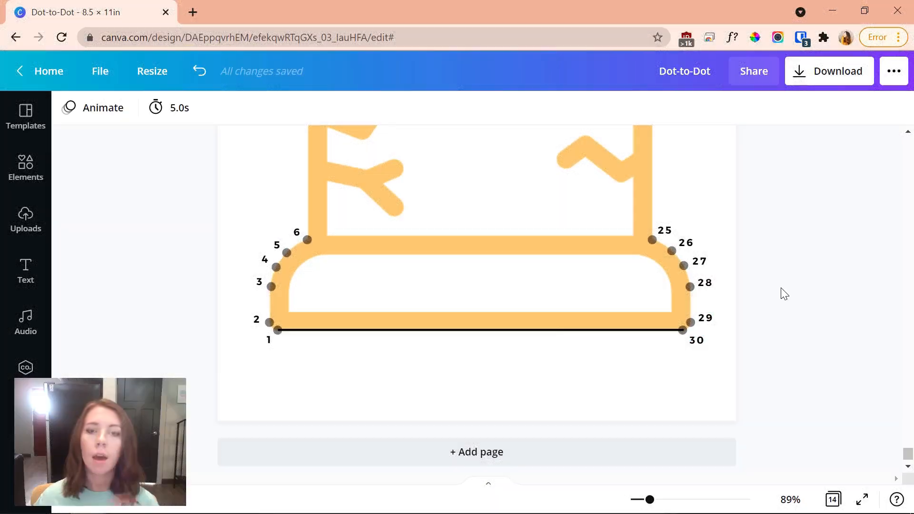
scroll(788, 335, up, 3)
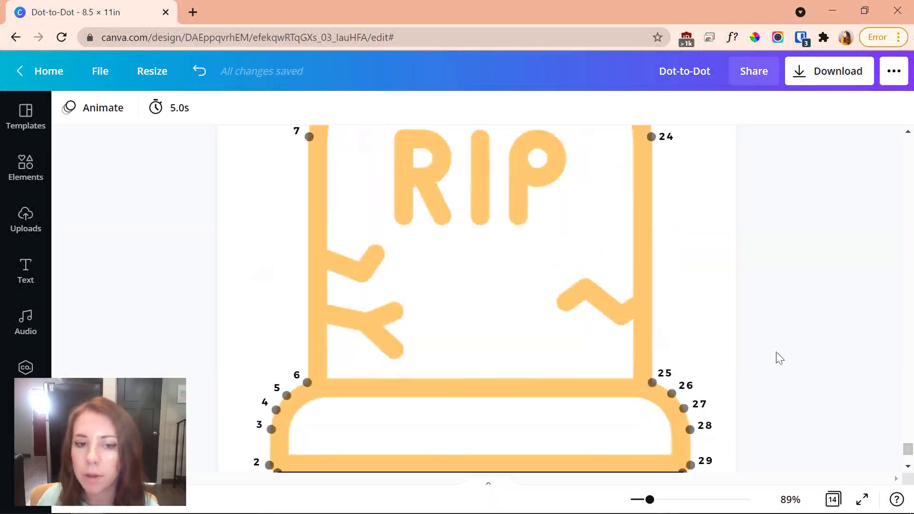
Check the fully numbered tombstone page in full-screen view and look over its dots and labels in the editor
click(864, 501)
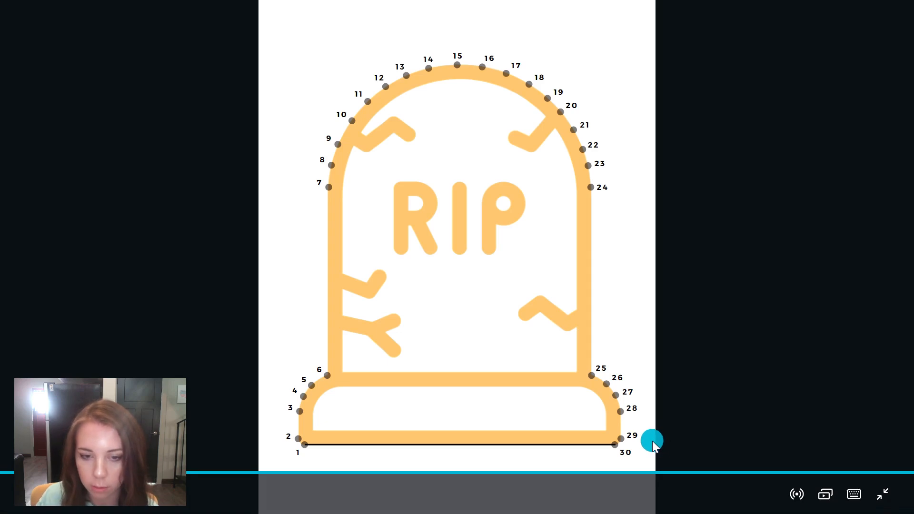
key(Escape)
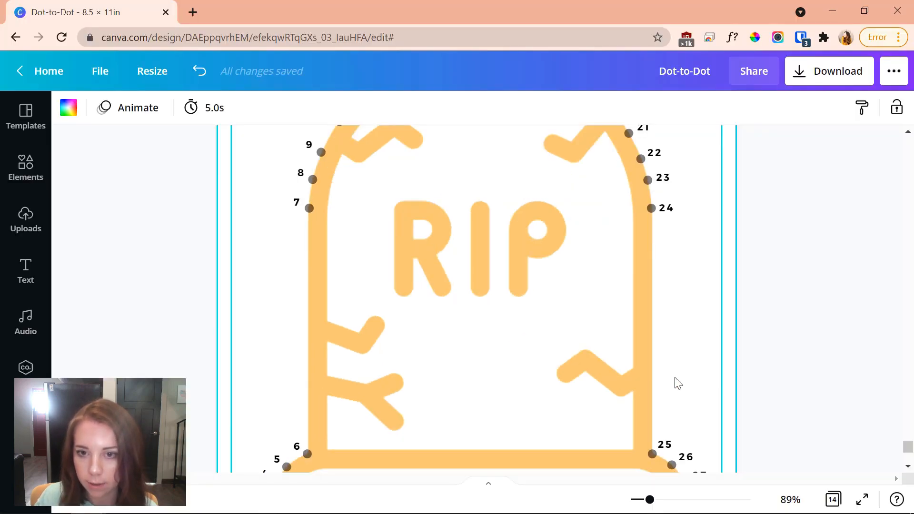
scroll(695, 385, up, 3)
scroll(745, 388, down, 4)
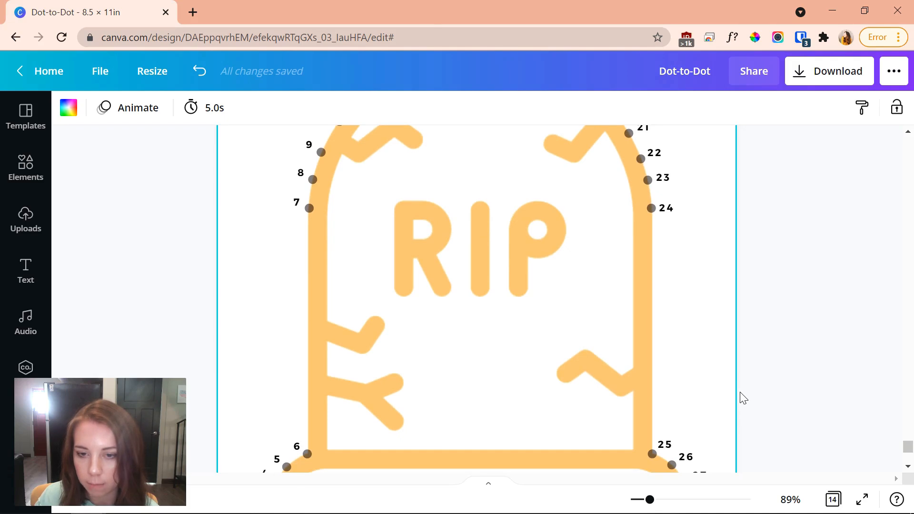
scroll(744, 402, up, 4)
scroll(734, 403, down, 4)
scroll(730, 404, down, 1)
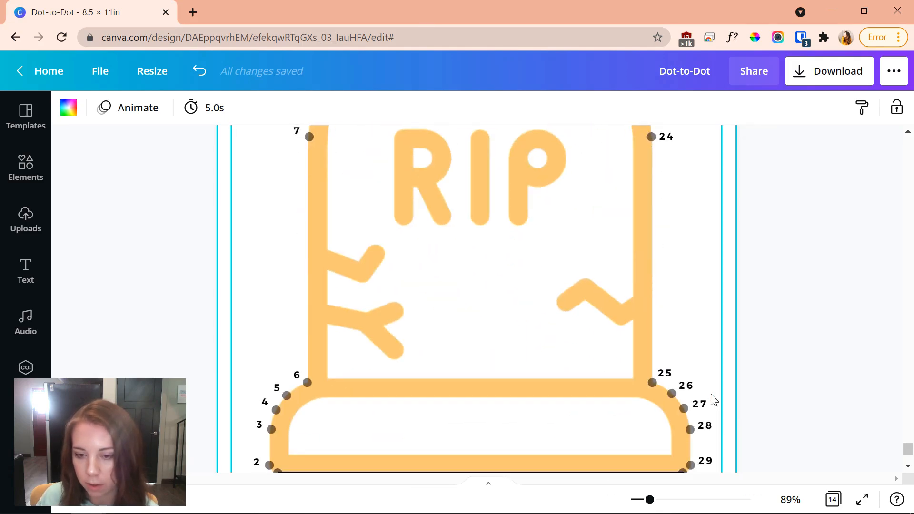
Examine the finished 66-dot puzzle on the previous page, including its closing line and extra details, and compare it with the tombstone page
scroll(721, 392, up, 14)
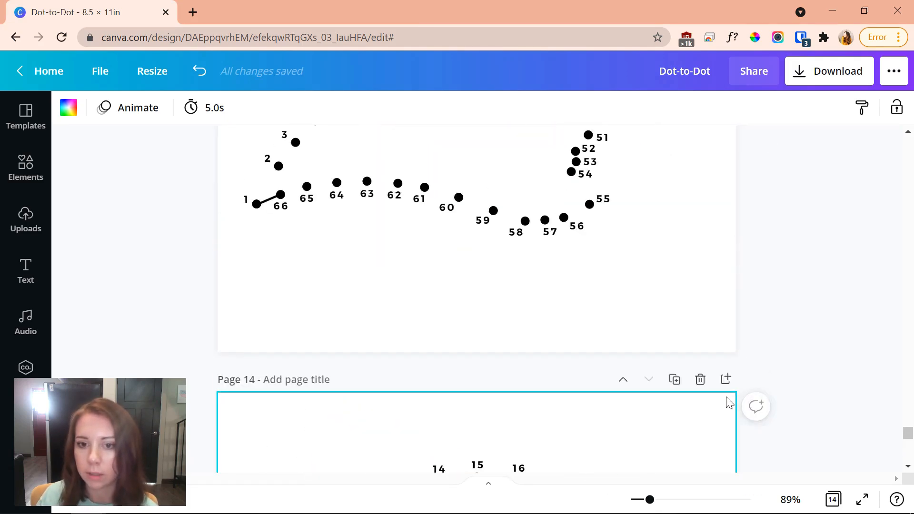
scroll(719, 408, down, 2)
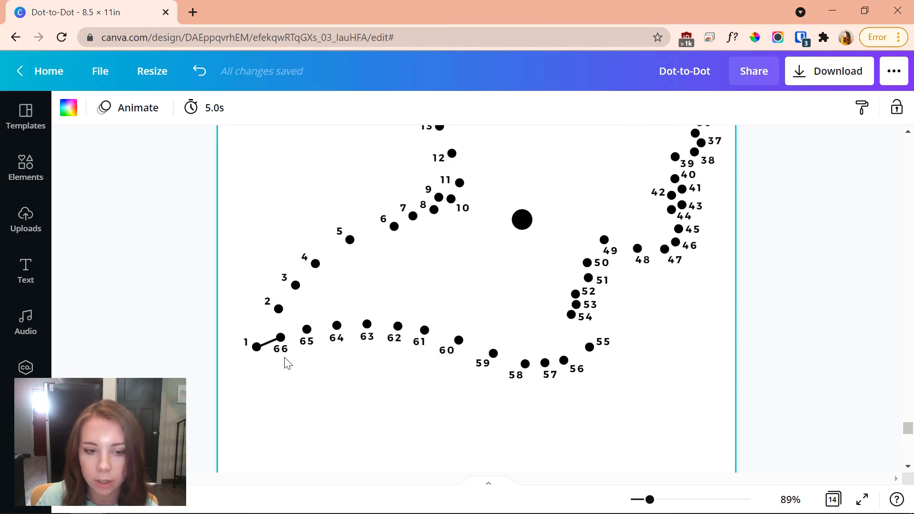
scroll(597, 463, up, 2)
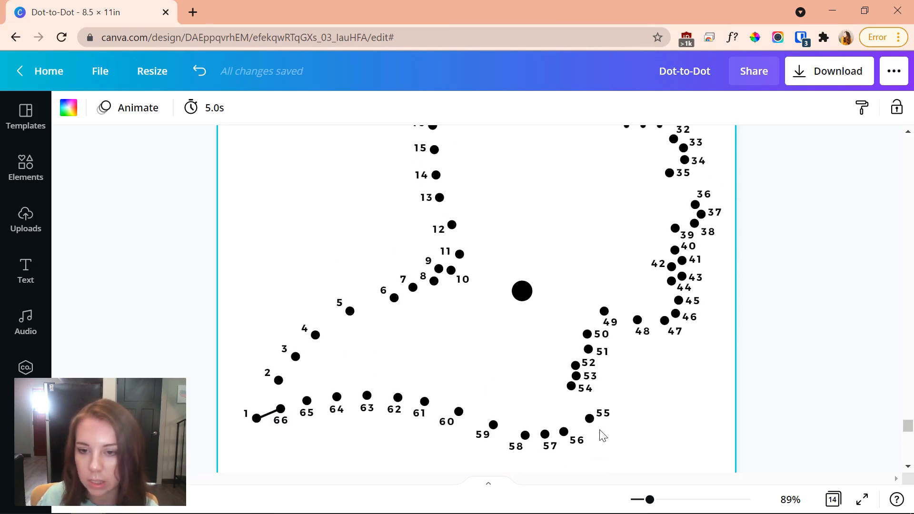
scroll(603, 436, down, 14)
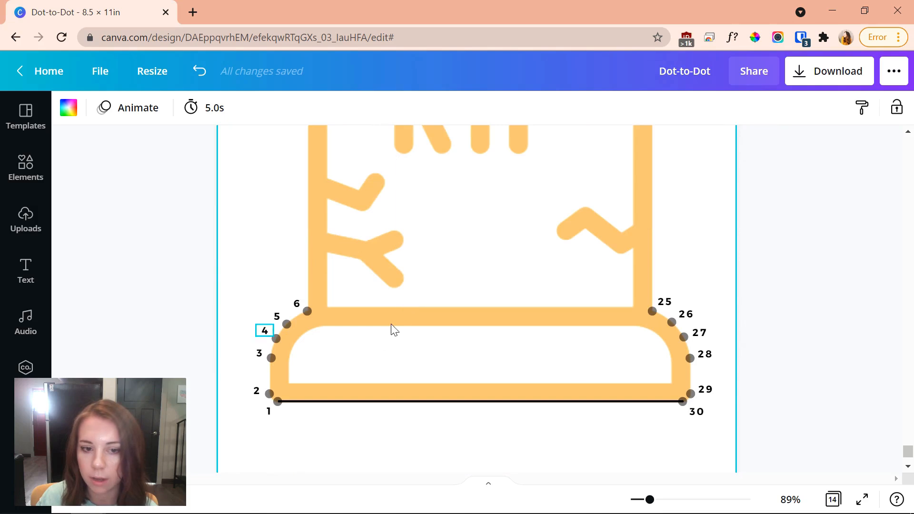
scroll(605, 376, up, 12)
scroll(636, 388, up, 6)
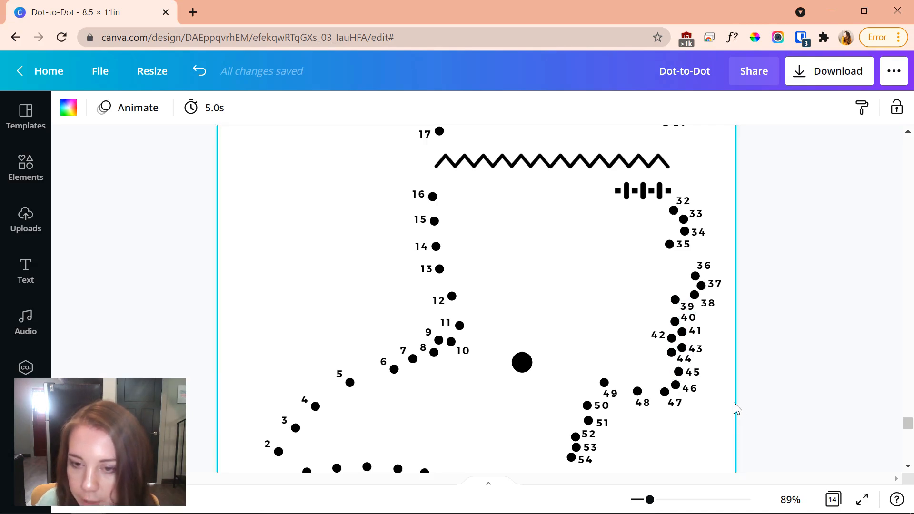
scroll(734, 407, down, 2)
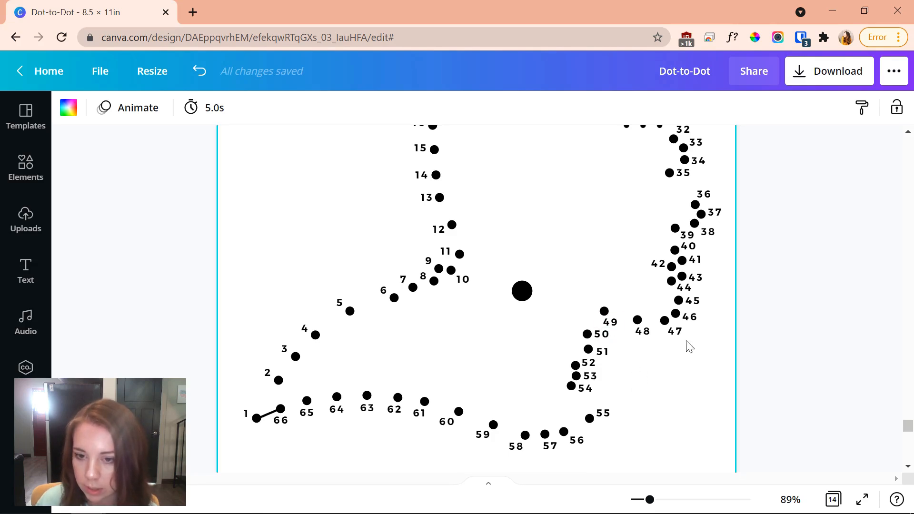
scroll(693, 352, down, 2)
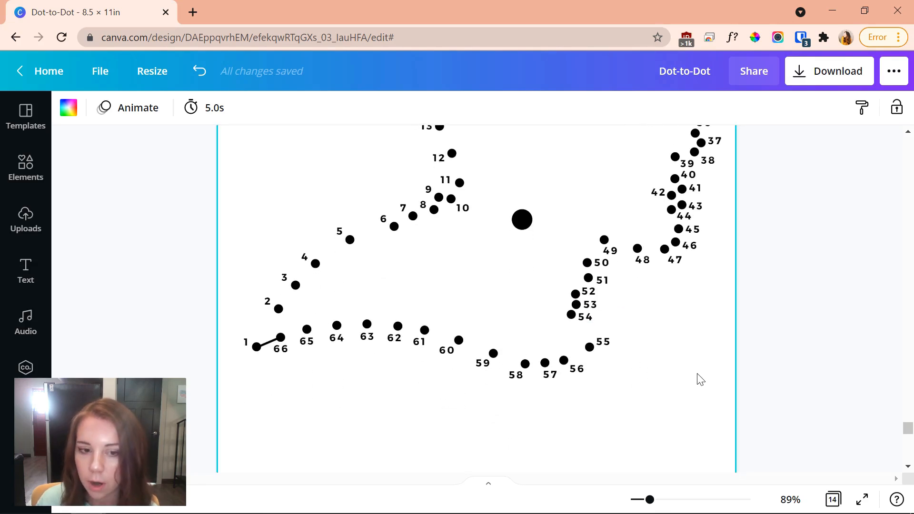
scroll(700, 380, down, 2)
scroll(657, 414, up, 4)
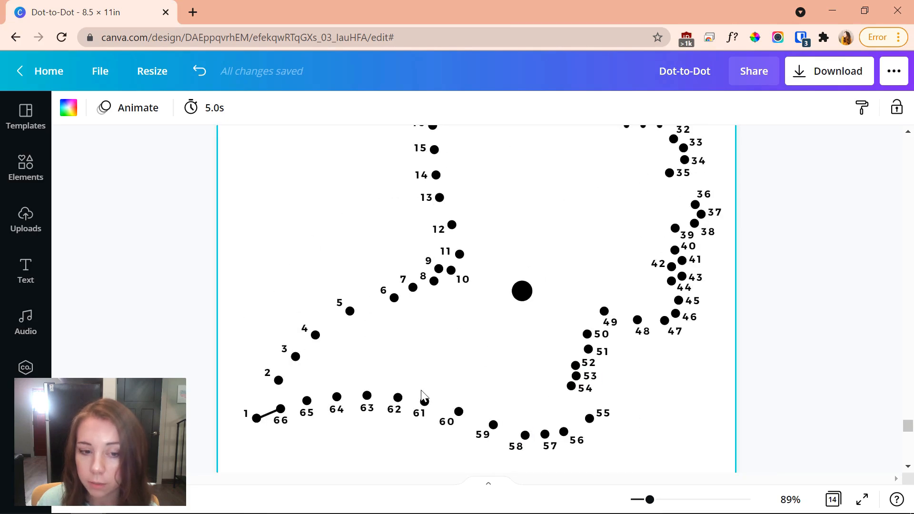
scroll(471, 286, up, 4)
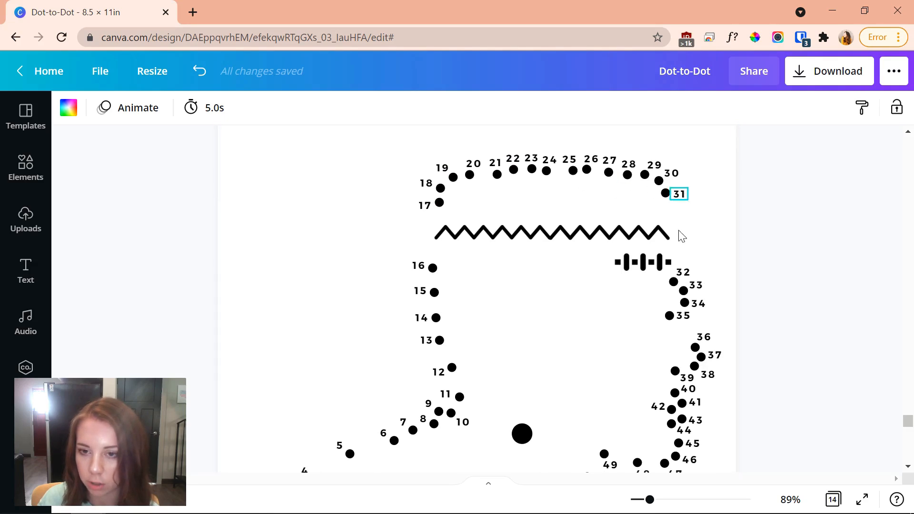
scroll(583, 247, down, 4)
scroll(595, 276, down, 8)
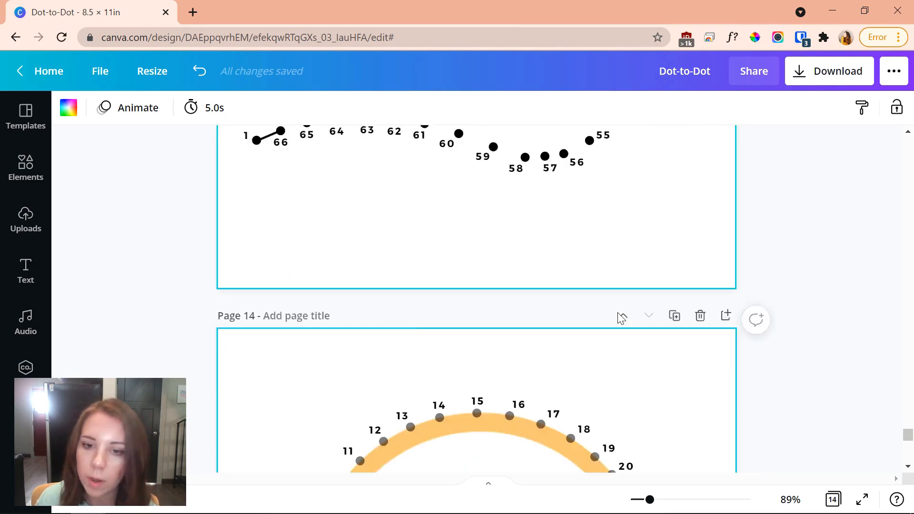
scroll(619, 317, down, 12)
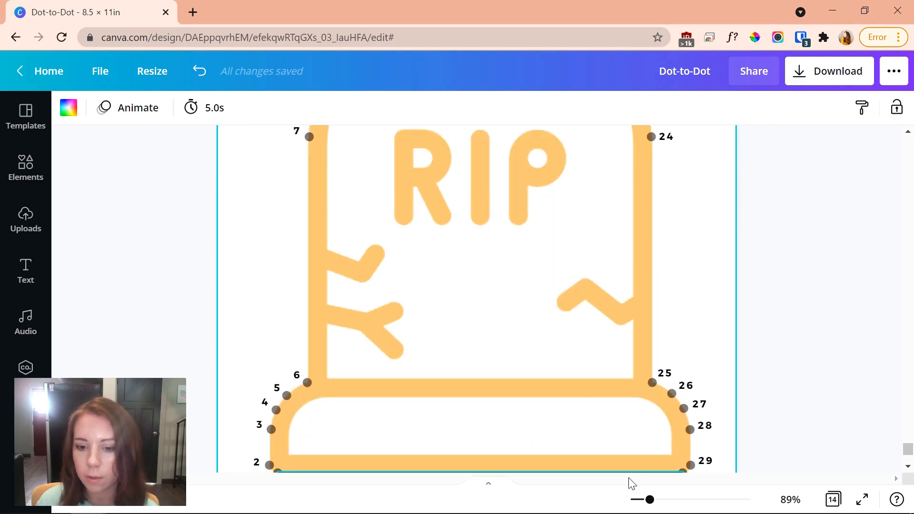
Temporarily delete the tombstone graphic to check the dots and labels on their own, and restore it
drag(650, 500, 644, 499)
scroll(659, 438, up, 3)
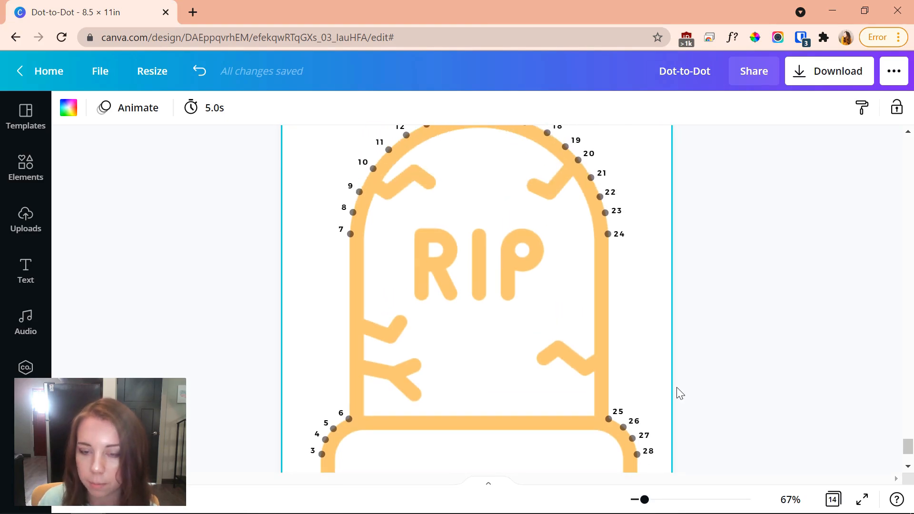
click(534, 346)
key(Delete)
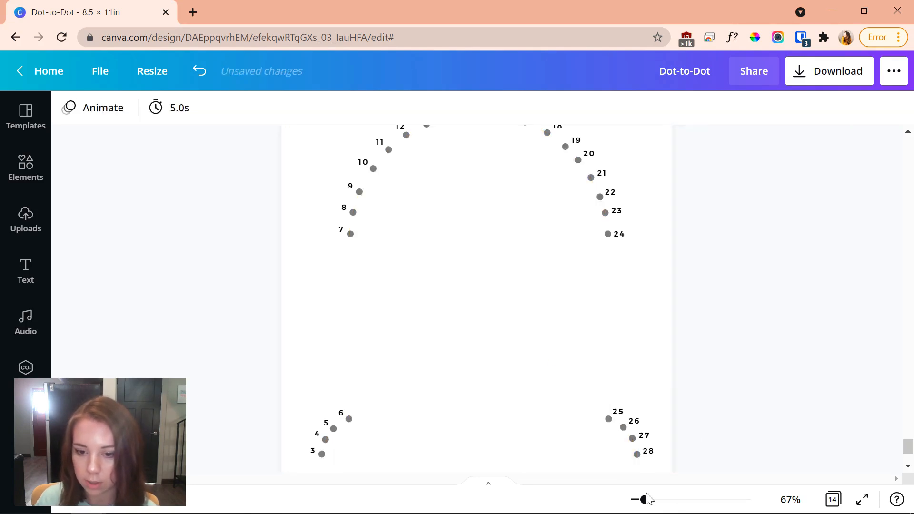
drag(645, 501, 642, 501)
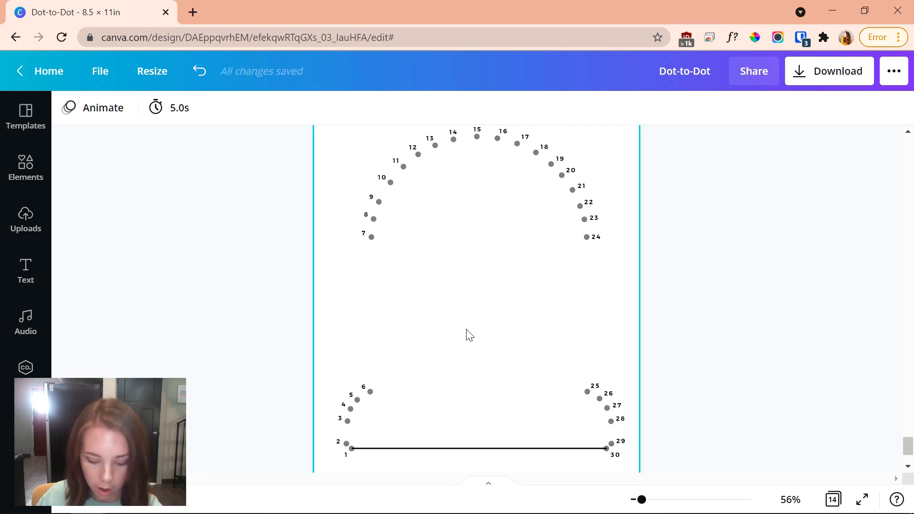
key(ctrl+z)
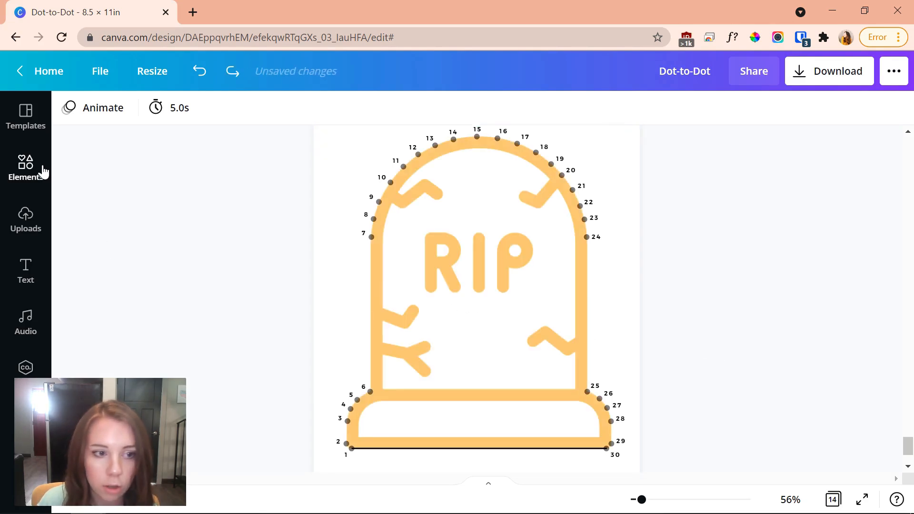
Duplicate the base line, place the copy across the headstone and set its line weight to 30
click(451, 447)
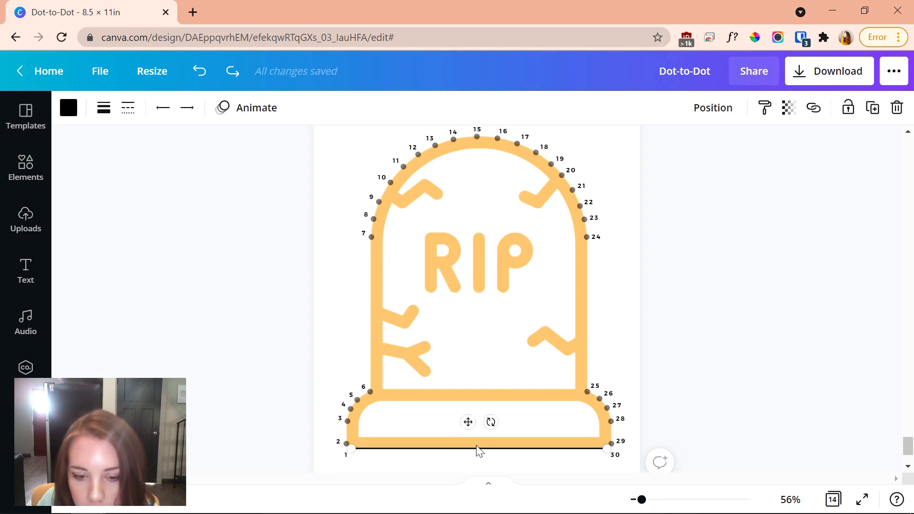
key(ctrl+d)
drag(473, 431, 461, 211)
click(104, 108)
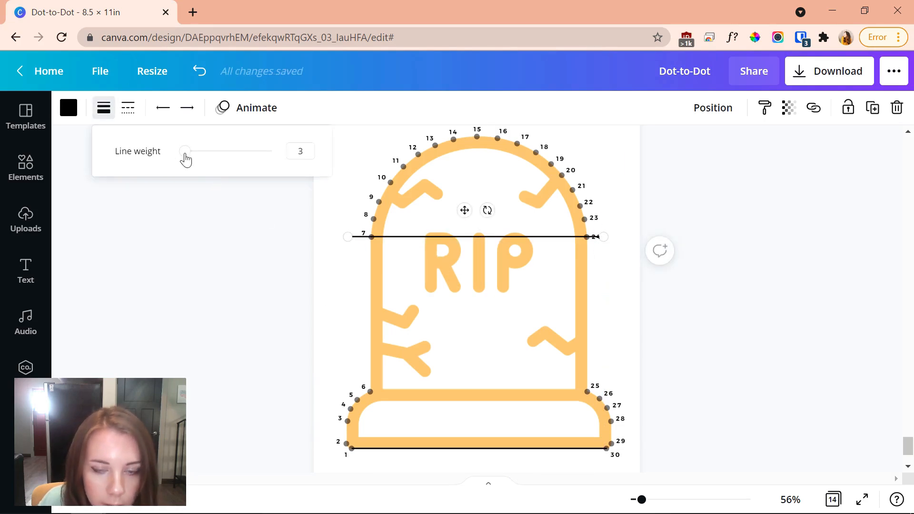
drag(186, 153, 210, 155)
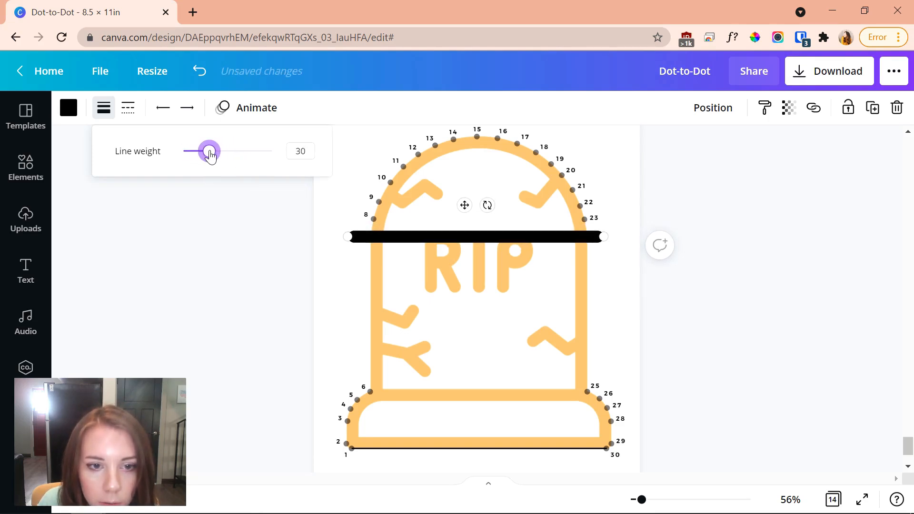
Shorten and angle the thick line to cover the first segment of the upper-left crack beside dot 10
click(455, 240)
drag(443, 241, 471, 254)
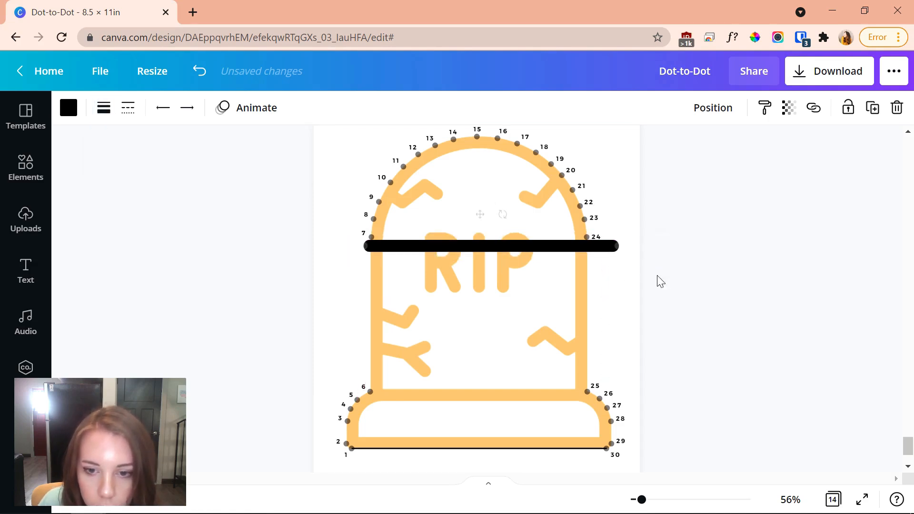
drag(619, 247, 404, 211)
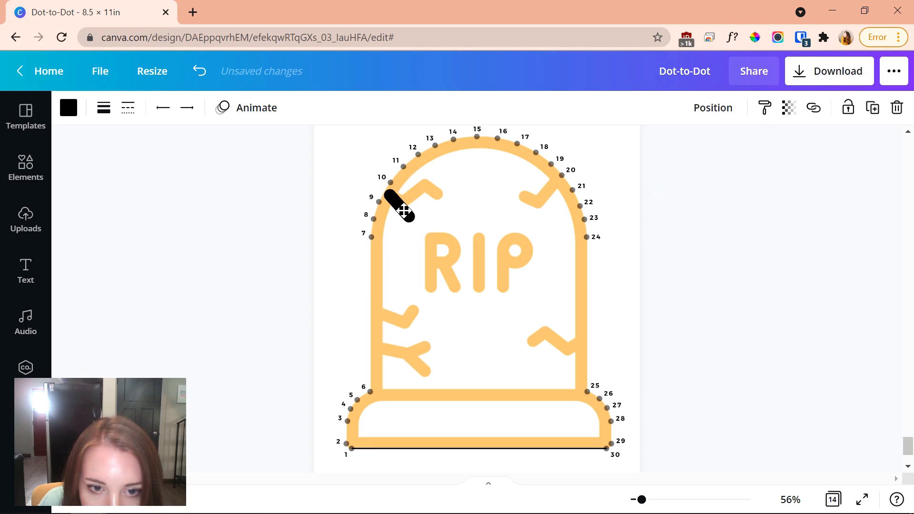
key(Right)
Fit a thick line over the upward-sloping middle segment of the upper-left crack
drag(419, 227, 424, 193)
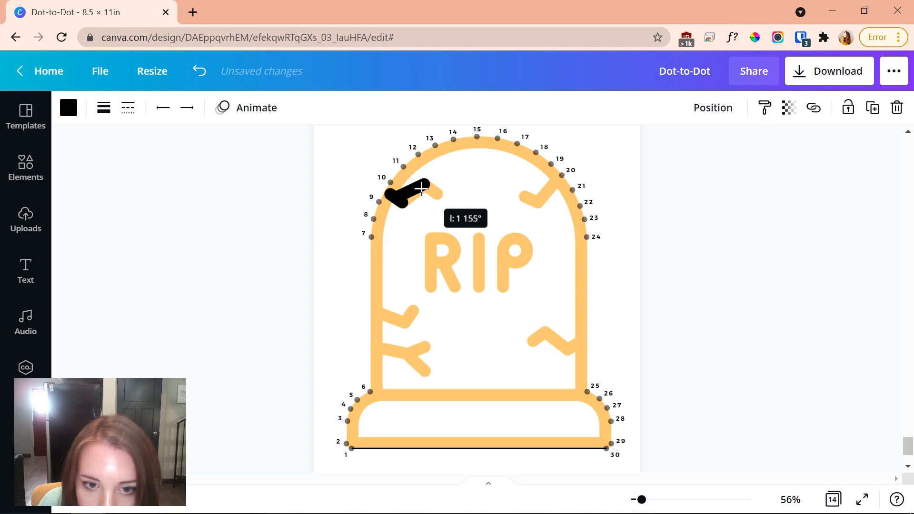
mouse_move(422, 189)
mouse_down()
mouse_move(430, 202)
mouse_move(424, 193)
mouse_up()
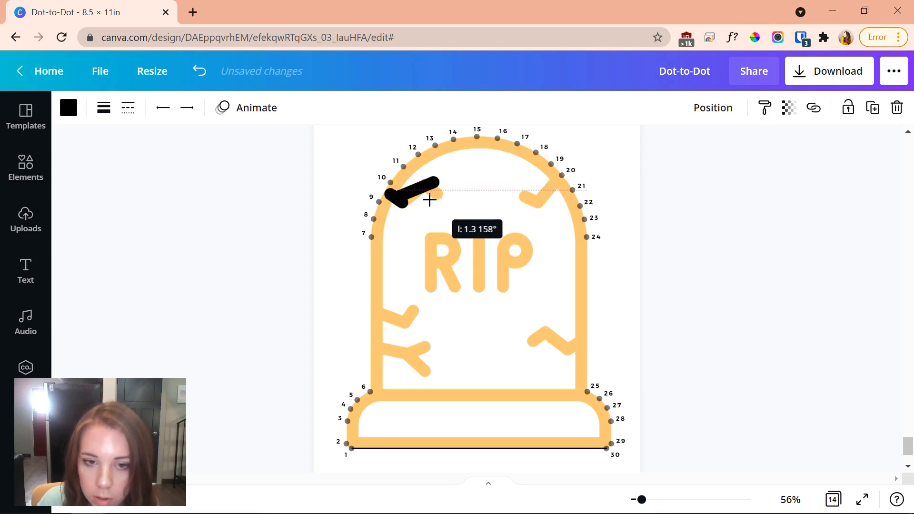
mouse_move(411, 193)
mouse_down()
mouse_move(428, 188)
mouse_move(404, 200)
mouse_up()
click(664, 296)
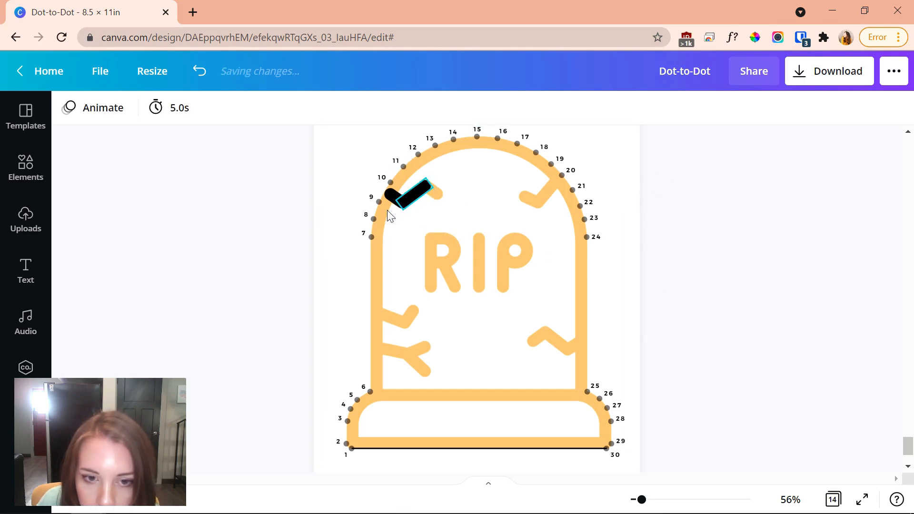
Duplicate the first thick segment and place the copy over the last segment of the upper-left crack
click(397, 201)
key(ctrl+d)
drag(408, 210, 437, 161)
key(ctrl+z)
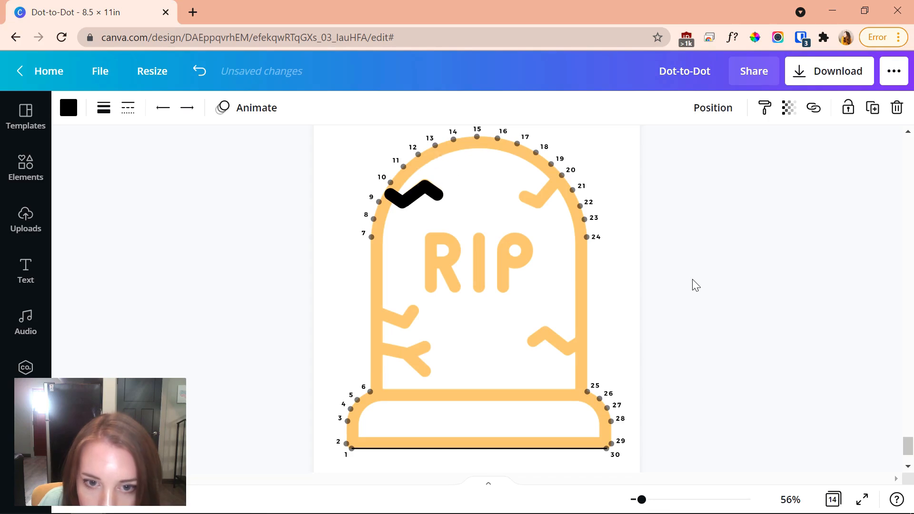
click(695, 284)
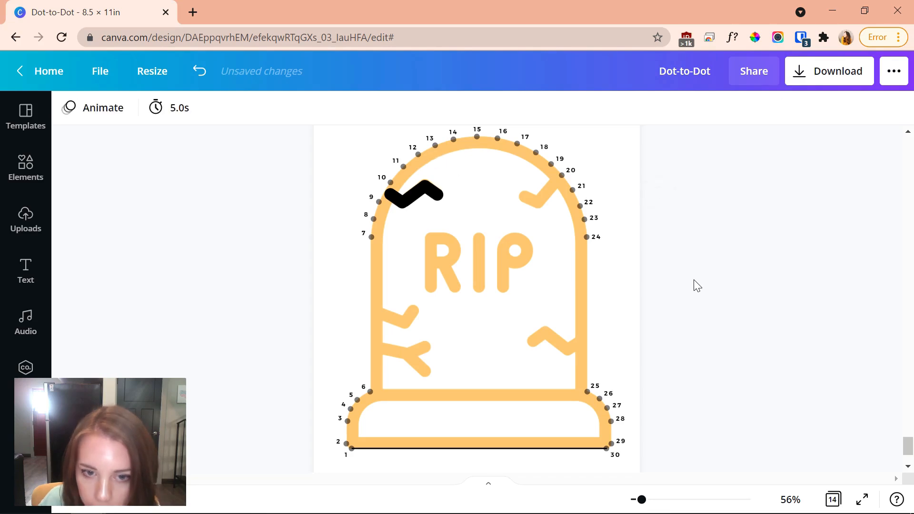
Briefly remove the tombstone graphic to check how the black crack looks among the dots, and bring it back
click(608, 309)
key(Delete)
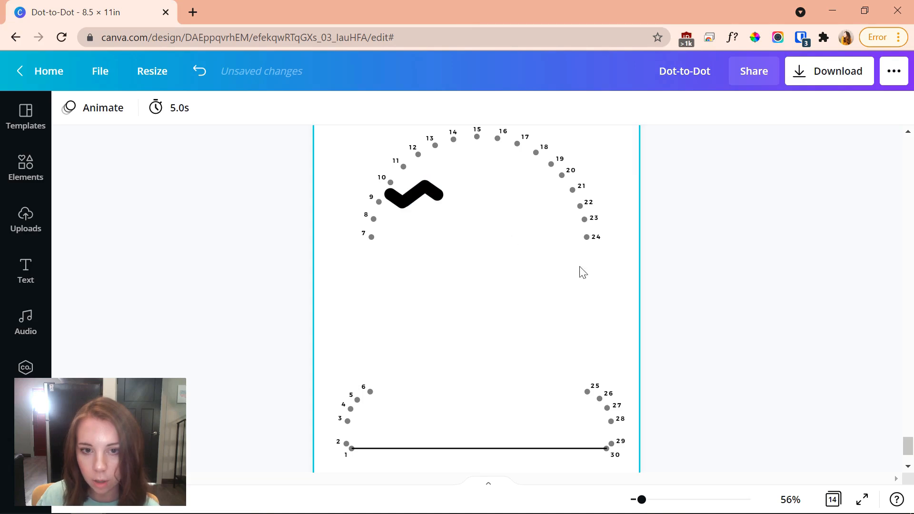
key(ctrl+z)
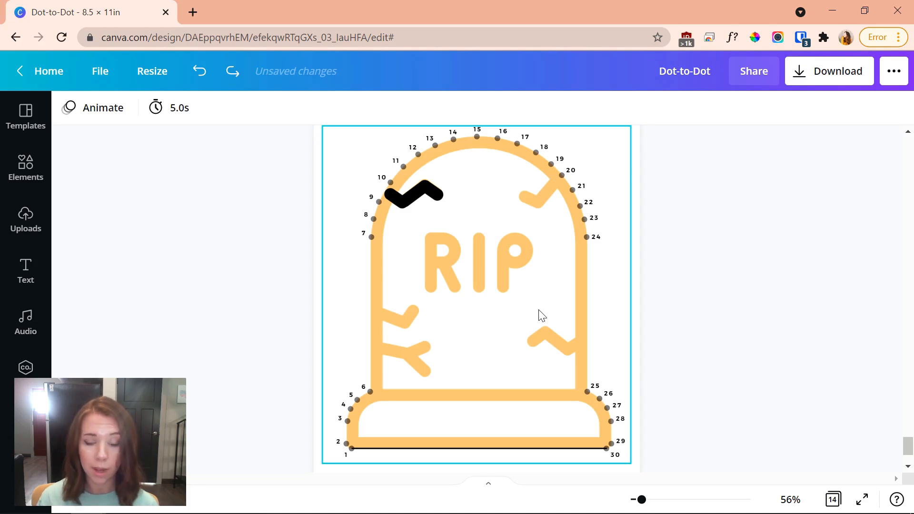
Duplicate the upper-left crack's last segment and fit the copy over the short arm of the upper-right crack
click(434, 191)
key(ctrl+d)
drag(449, 165, 535, 167)
drag(543, 207, 545, 205)
Duplicate the upper-left crack's middle segment and stretch the copy over the upper-right crack's long arm to the dot at 20
click(416, 193)
key(ctrl+d)
drag(426, 202, 539, 203)
mouse_move(552, 189)
mouse_down()
mouse_move(539, 204)
mouse_move(562, 177)
mouse_up()
click(724, 282)
click(553, 188)
click(641, 231)
click(552, 189)
click(664, 235)
click(731, 267)
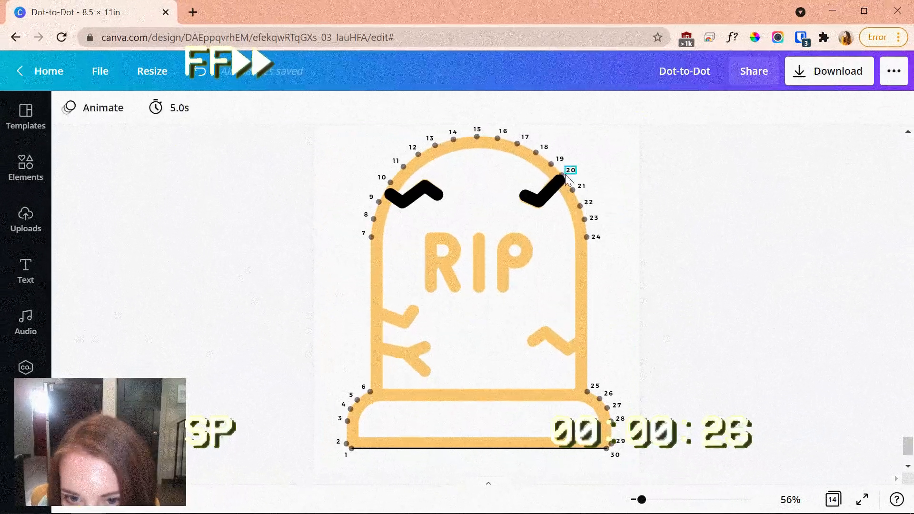
Copy thick segments from the upper cracks and fit them over the higher crack on the headstone's lower left side
click(552, 190)
click(667, 236)
drag(553, 190, 520, 193)
click(546, 195)
click(546, 198)
click(525, 191)
click(467, 190)
drag(432, 190, 402, 320)
drag(394, 316, 371, 312)
click(419, 333)
click(544, 183)
drag(543, 184, 404, 321)
Duplicate thick crack segments and fit them over the zigzag crack on the headstone's lower right side
drag(395, 331, 548, 332)
key(ctrl+d)
key(ctrl+d)
click(393, 319)
key(ctrl+d)
drag(402, 294, 566, 307)
drag(579, 342, 541, 326)
click(563, 355)
click(707, 389)
Duplicate segments of the higher left-side crack and arrange them over the forked crack directly below it
scroll(706, 389, down, 1)
click(392, 248)
key(ctrl+d)
mouse_move(401, 253)
mouse_down()
mouse_move(400, 280)
mouse_move(376, 276)
mouse_move(429, 277)
mouse_move(405, 282)
mouse_move(429, 303)
mouse_move(408, 285)
mouse_up()
click(718, 384)
click(386, 247)
key(ctrl+d)
key(ctrl+d)
click(705, 400)
scroll(704, 400, up, 1)
scroll(633, 302, down, 1)
Duplicate the thin base line and resize the copy to connect dots 6 and 25 along the headstone's bottom
click(481, 378)
key(ctrl+d)
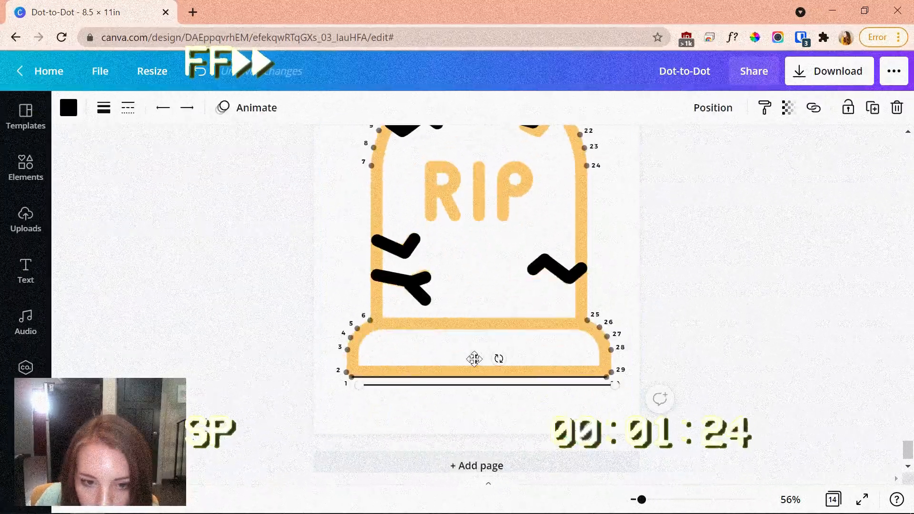
drag(475, 360, 486, 294)
drag(621, 320, 588, 320)
click(719, 377)
scroll(810, 449, up, 2)
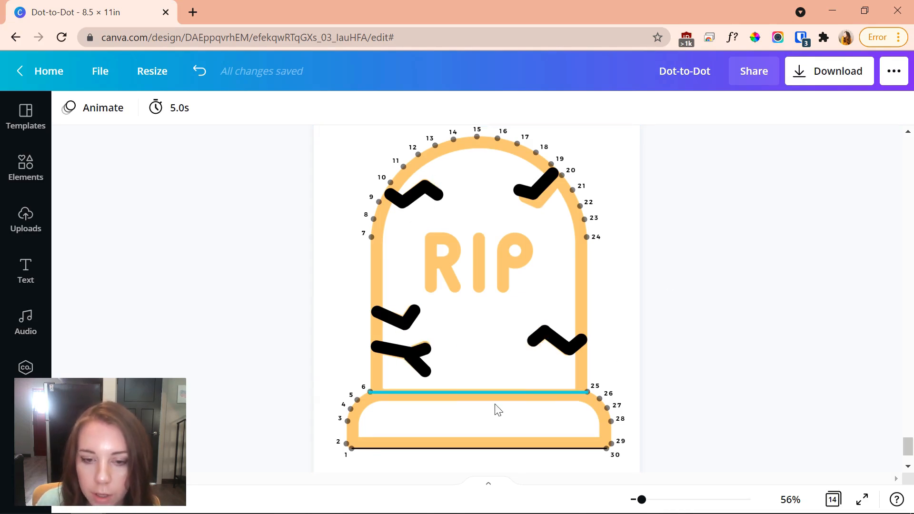
scroll(443, 412, down, 2)
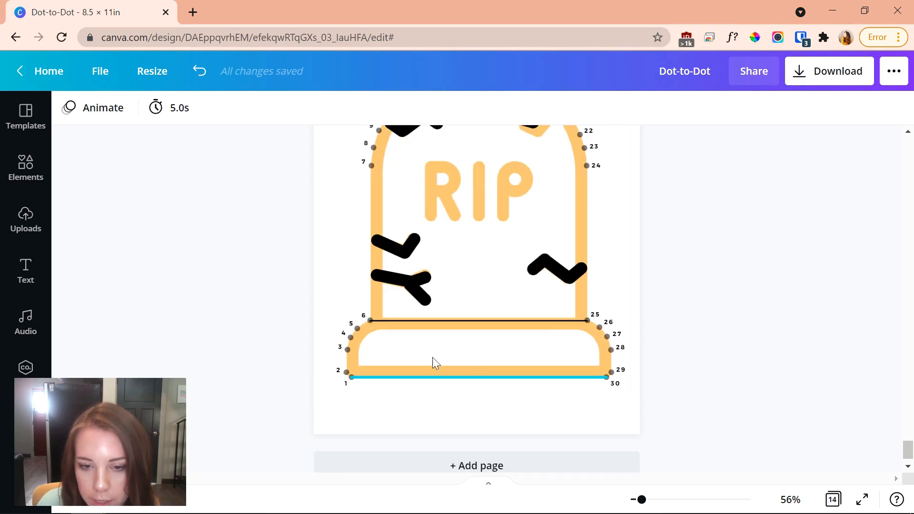
Crop the tombstone graphic on all sides until only its RIP lettering remains
scroll(392, 313, up, 2)
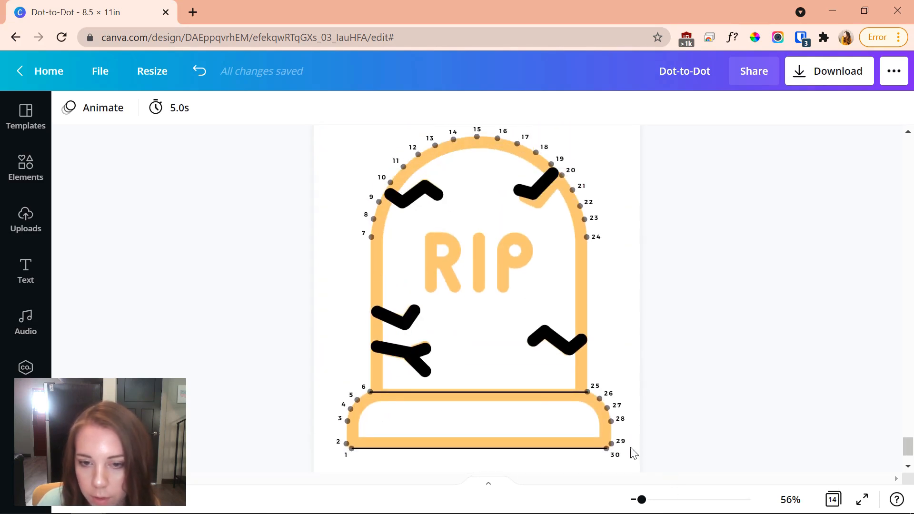
click(625, 312)
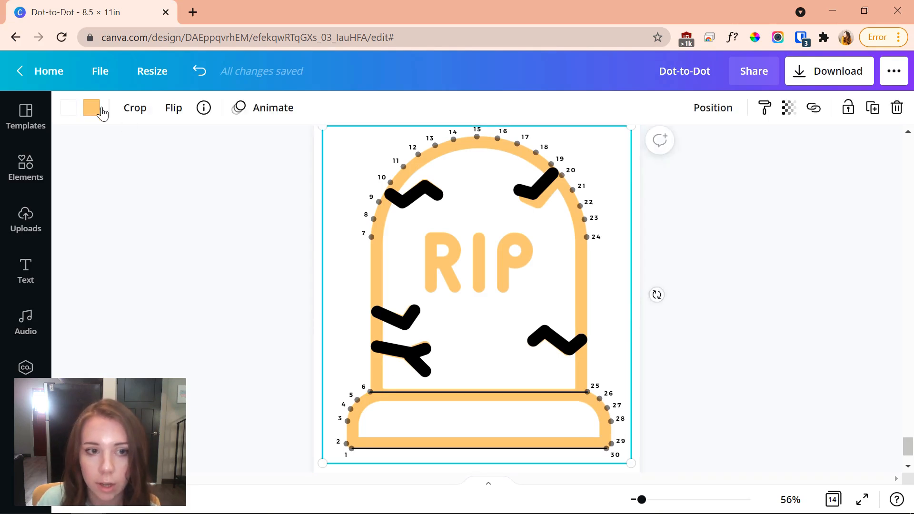
click(130, 109)
scroll(648, 374, down, 2)
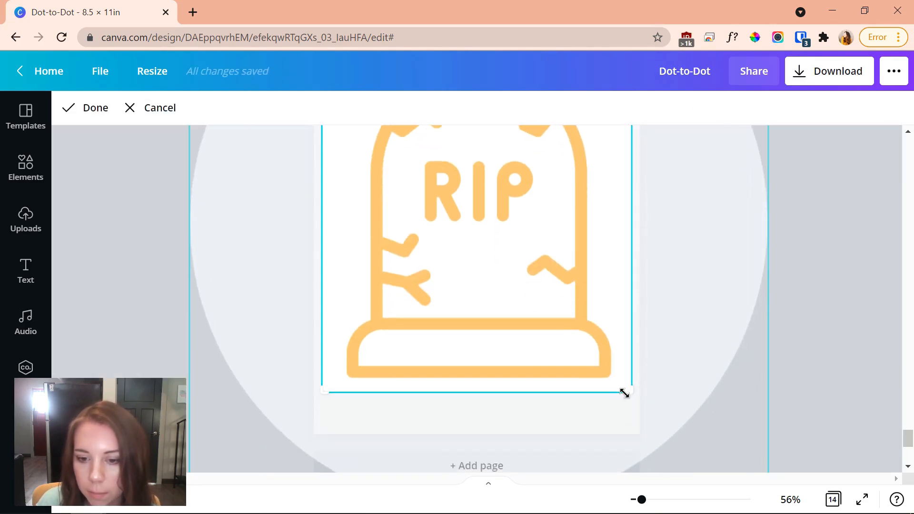
drag(628, 392, 616, 298)
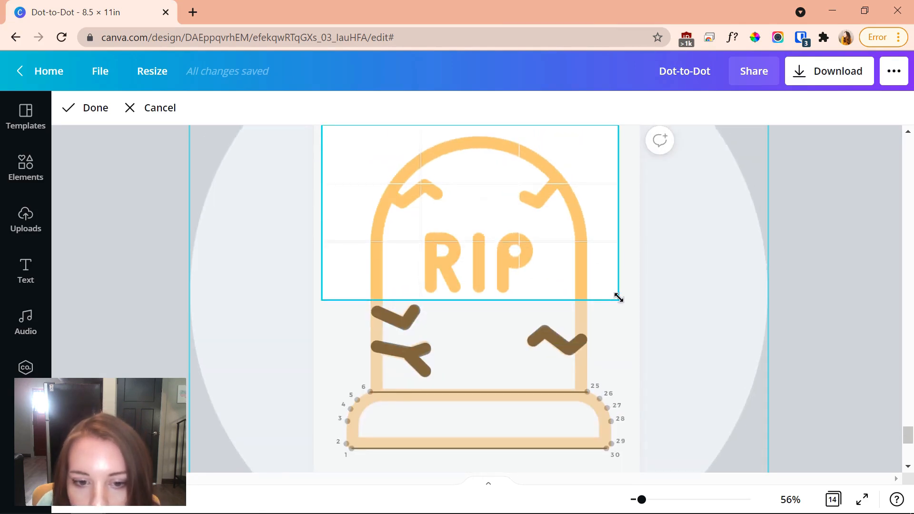
scroll(623, 204, up, 2)
drag(616, 198, 539, 298)
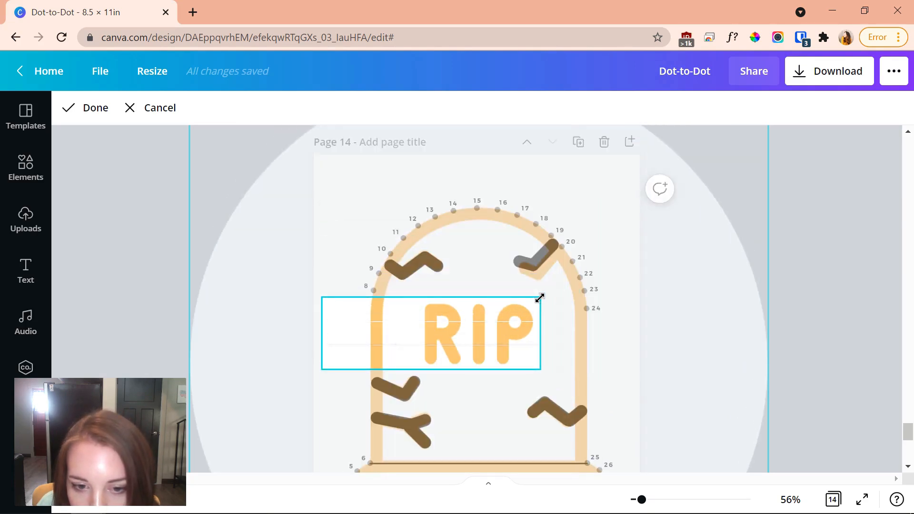
drag(321, 372, 415, 370)
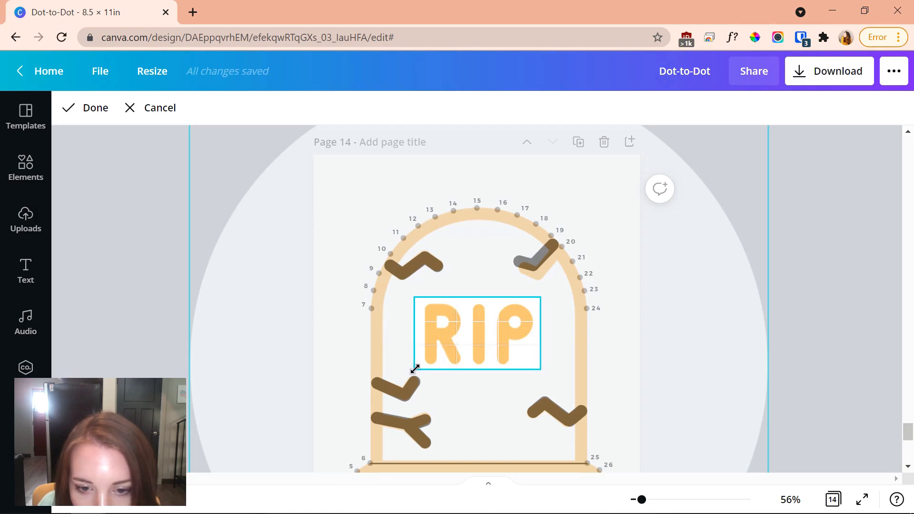
click(786, 314)
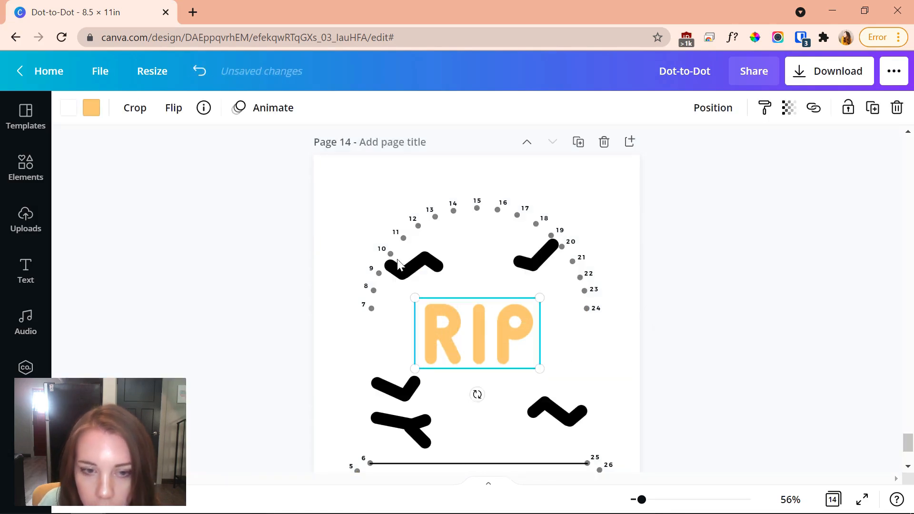
Recolor the orange RIP lettering black
click(91, 108)
click(128, 185)
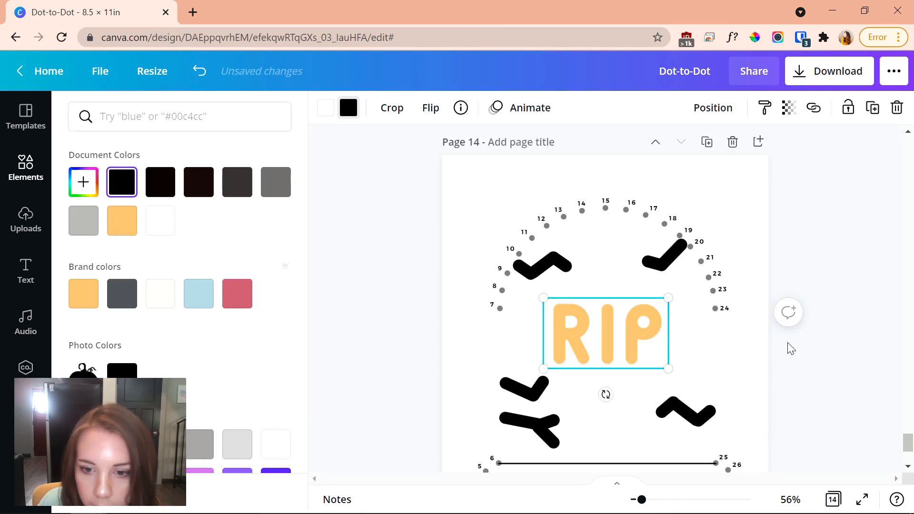
click(789, 346)
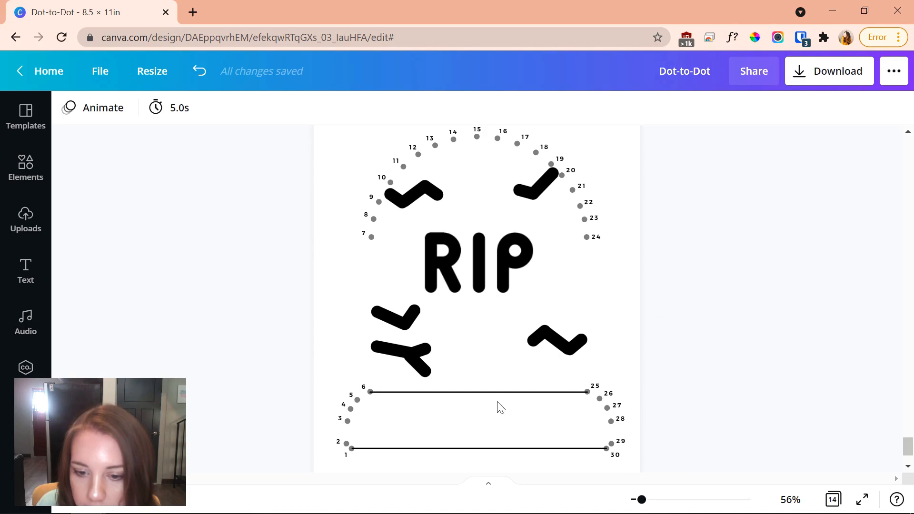
Select all the dots, numbers, lines and tombstone details together and make them fully opaque
drag(639, 465, 280, 122)
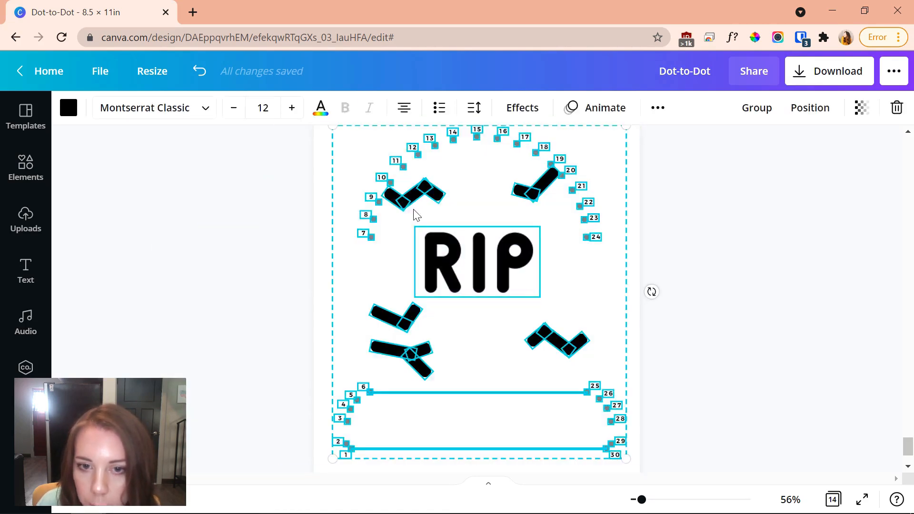
click(862, 107)
mouse_move(814, 153)
mouse_down()
mouse_move(770, 150)
mouse_move(815, 152)
mouse_up()
click(839, 262)
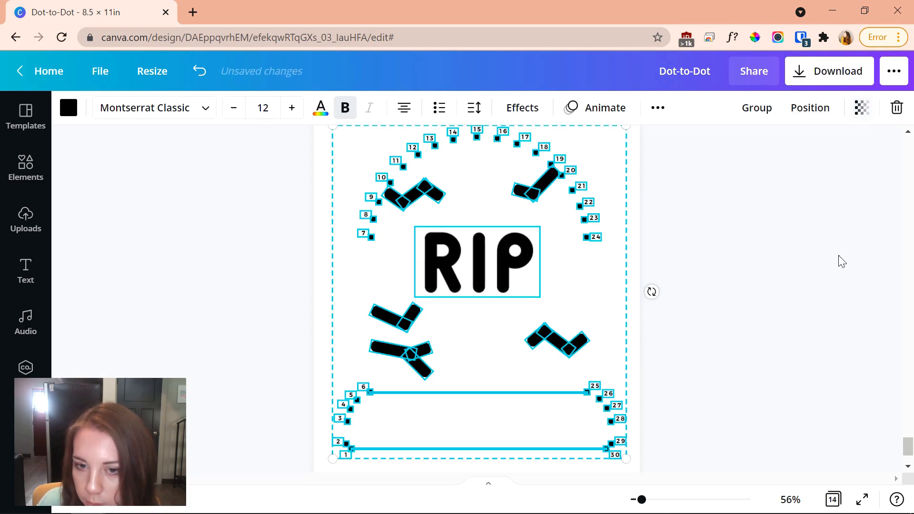
click(826, 269)
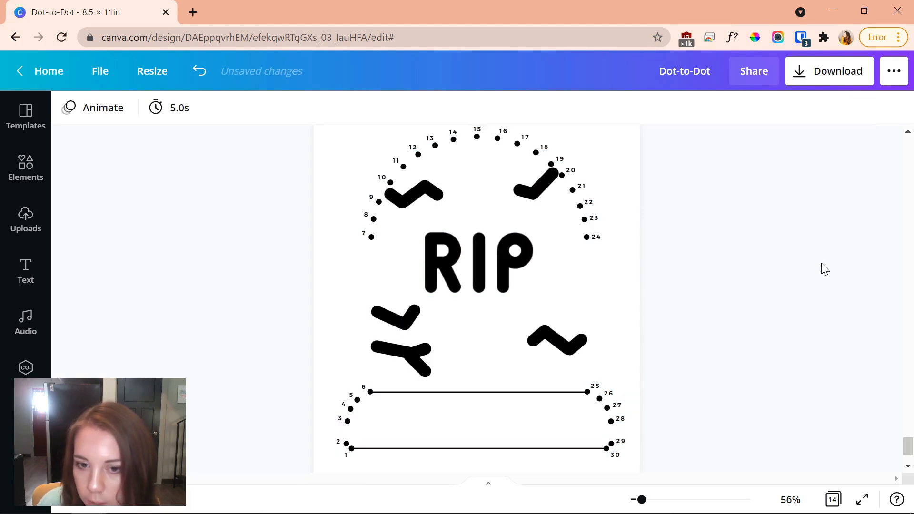
Preview the tombstone puzzle page in full screen and return to the editor
click(859, 500)
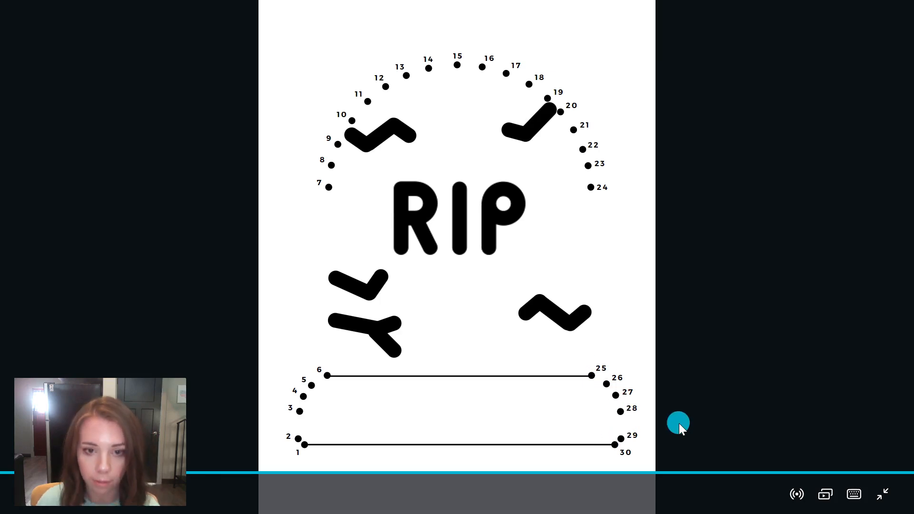
key(Escape)
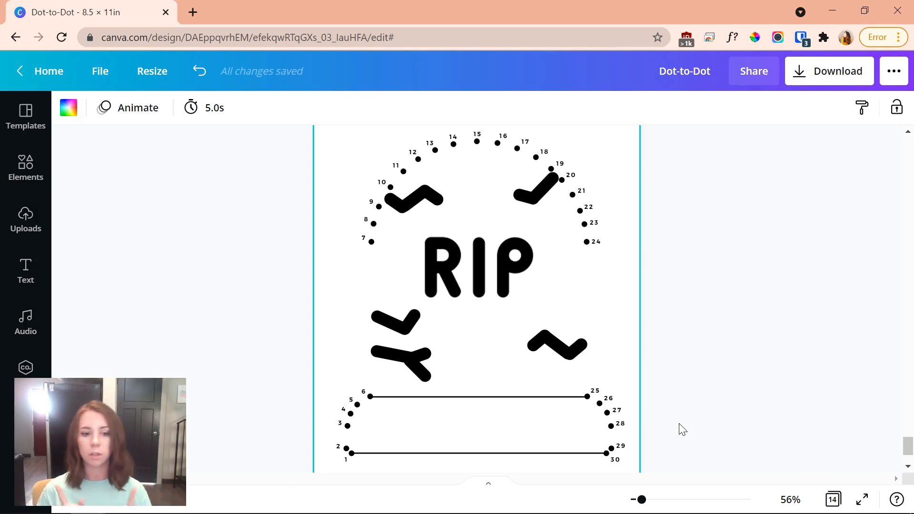
Select all the puzzle elements together and shift them slightly left to center them horizontally on the page
scroll(341, 379, down, 3)
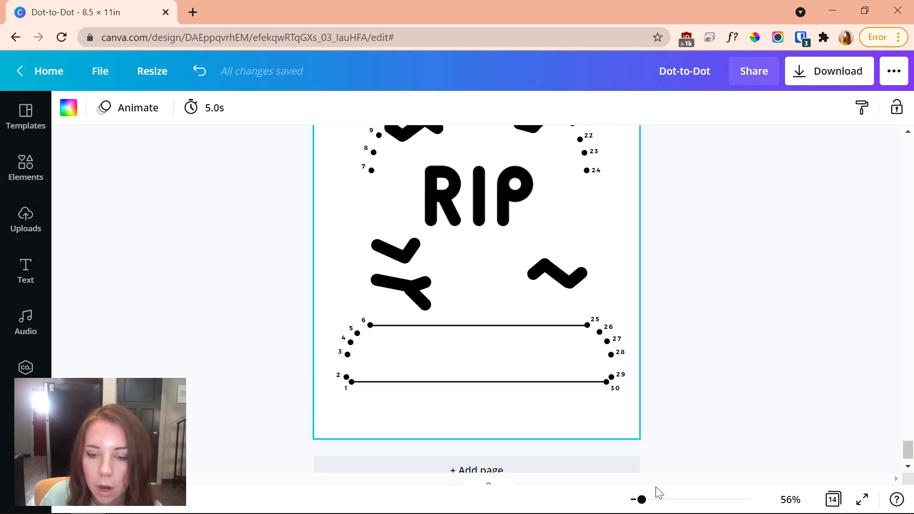
click(660, 419)
drag(704, 429, 266, 196)
drag(266, 192, 267, 192)
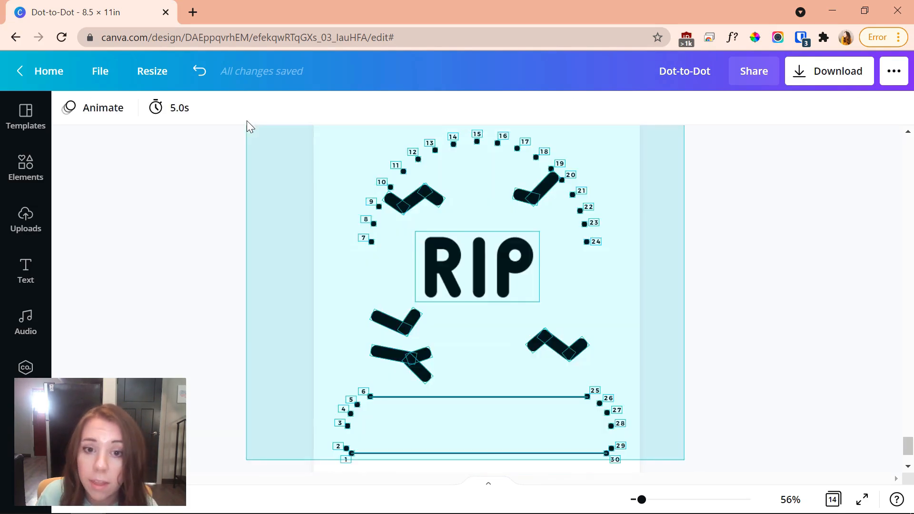
drag(686, 461, 247, 122)
drag(451, 282, 448, 282)
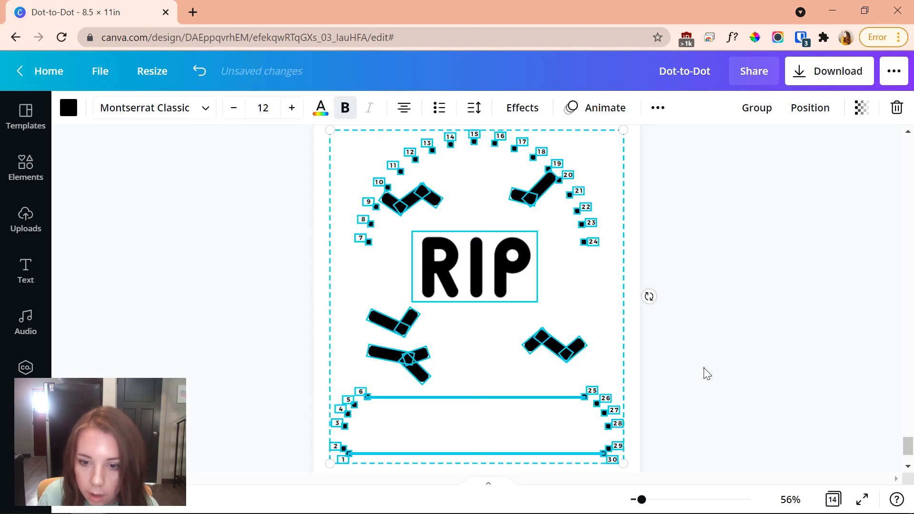
click(708, 374)
scroll(620, 421, down, 2)
scroll(738, 417, up, 2)
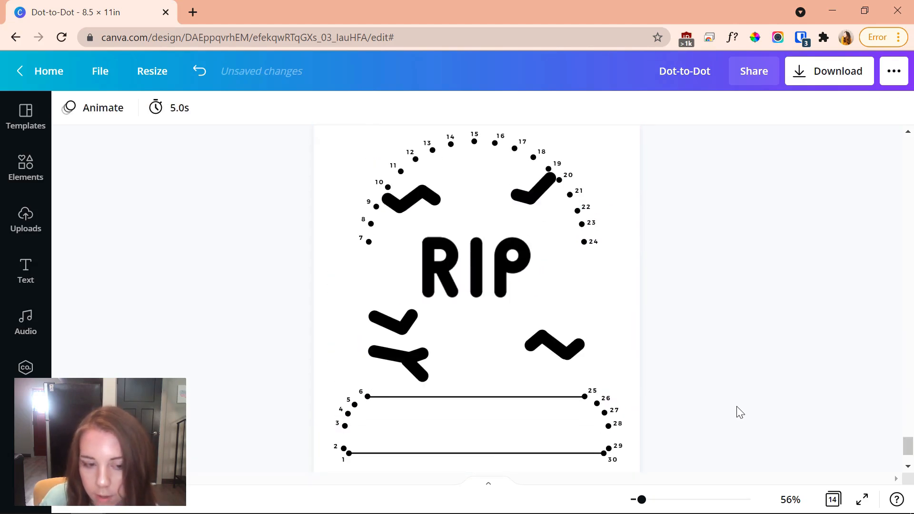